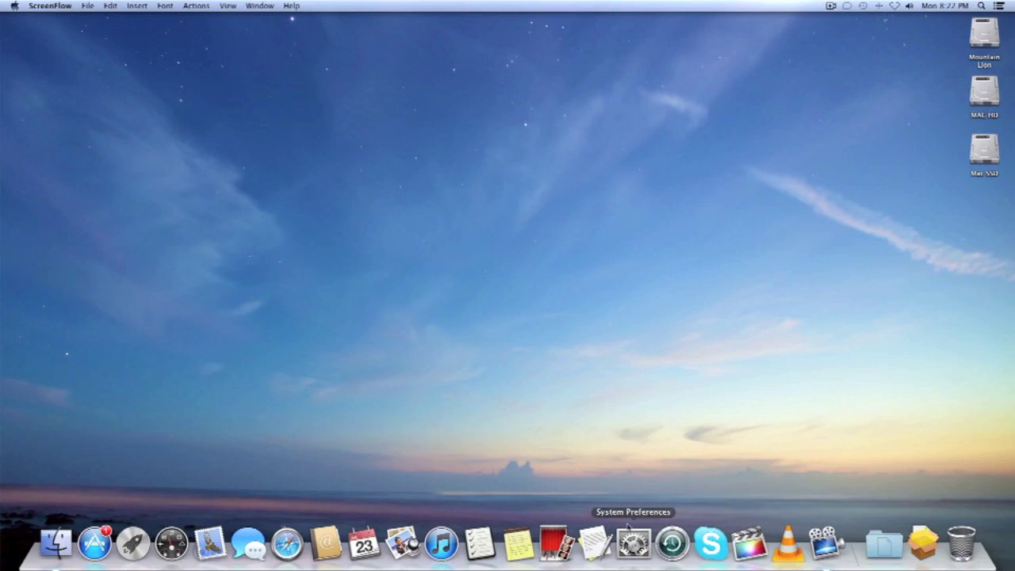
Step: Look at the Dictation & Speech settings in System Preferences, then close it
click(631, 542)
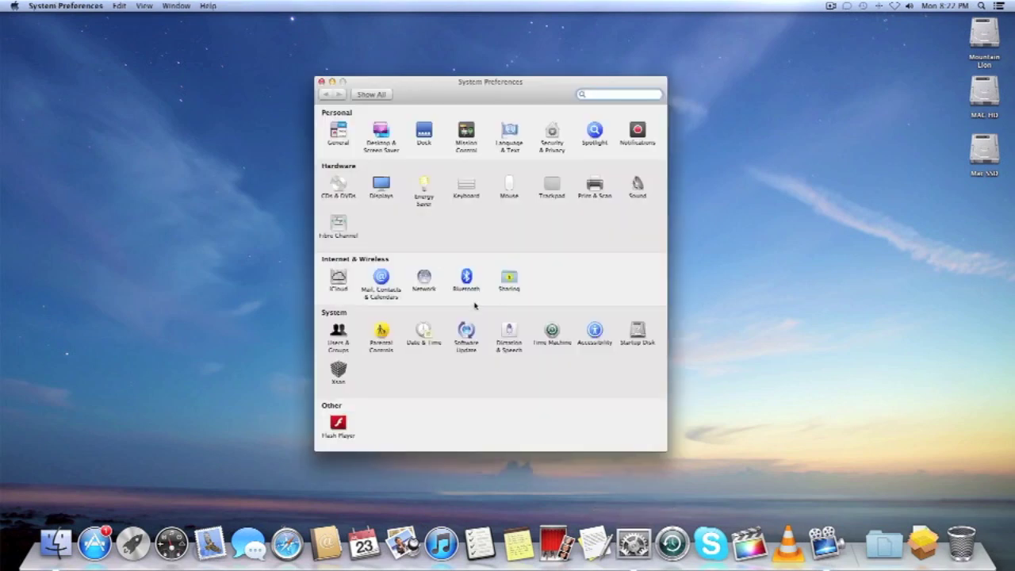
click(508, 333)
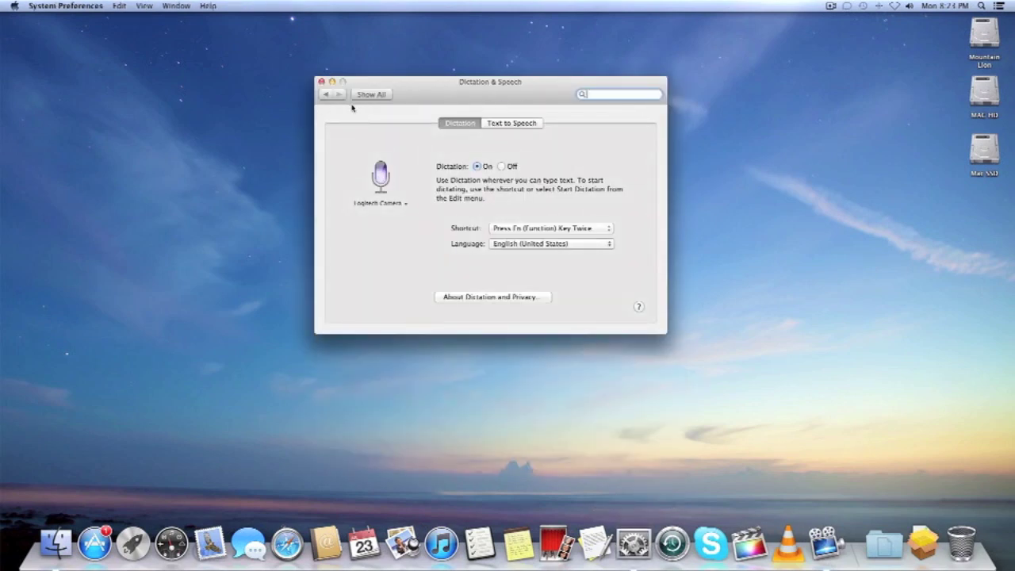
click(321, 82)
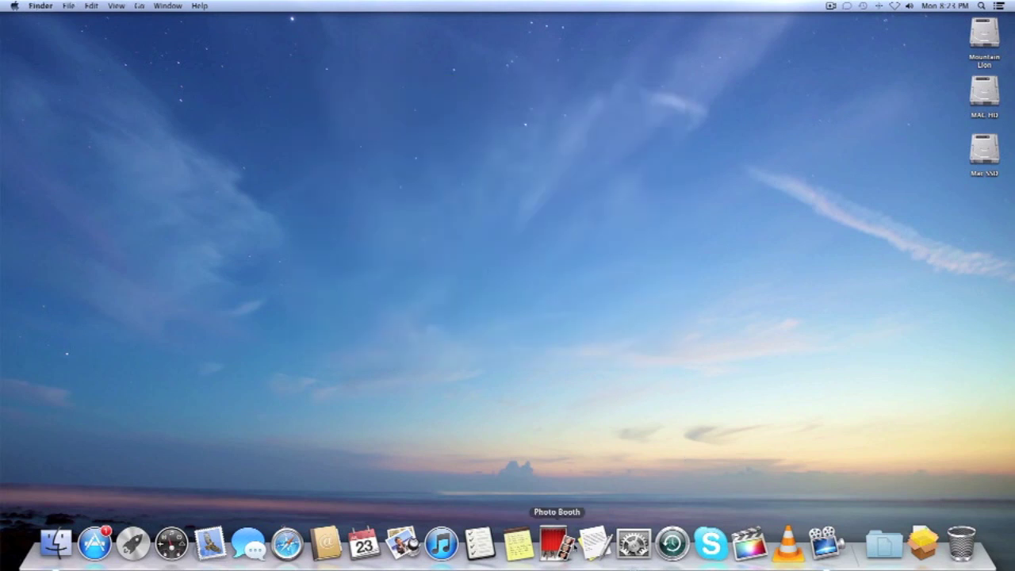
Step: Start a new TextEdit document, dictate a line with the fn key, then delete it
click(588, 547)
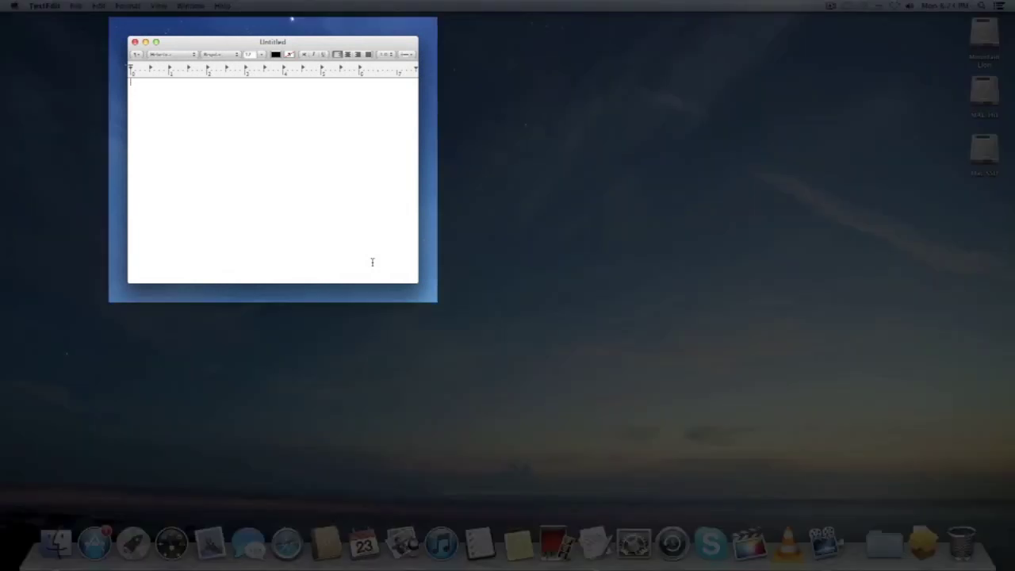
key(fn)
key(fn)
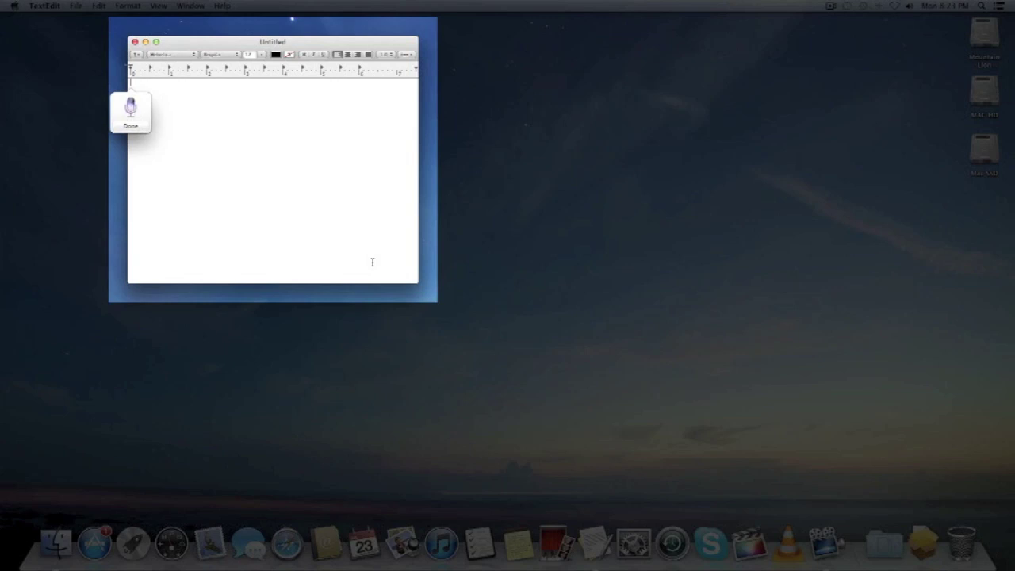
key(fn)
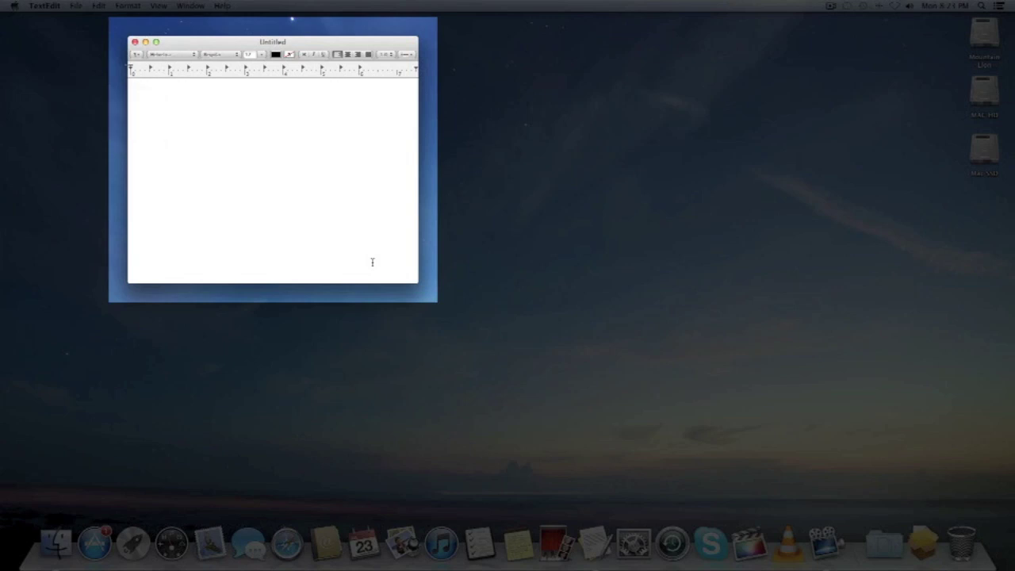
key(fn)
key(fn)
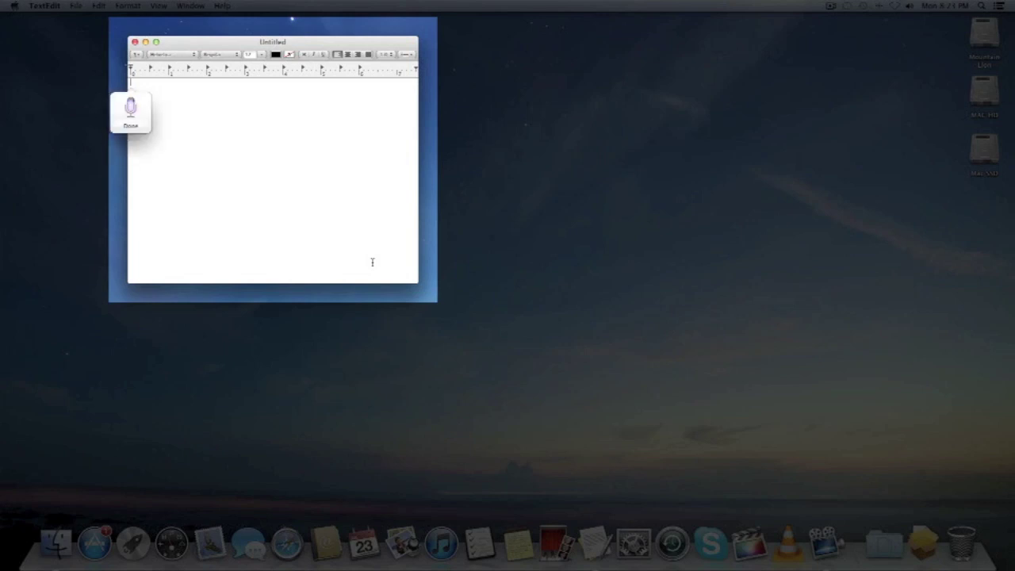
key(fn)
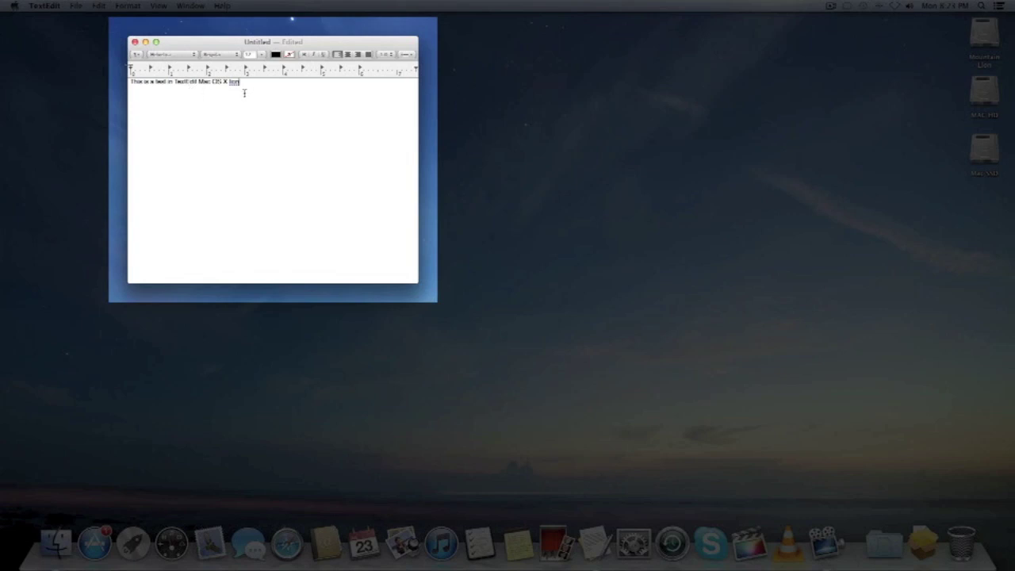
key(super+a)
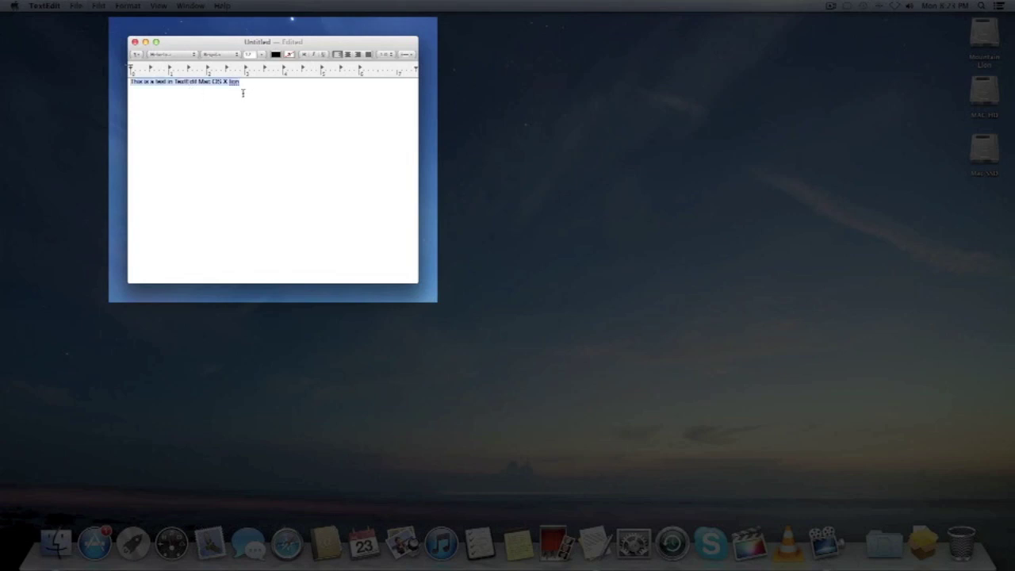
key(BackSpace)
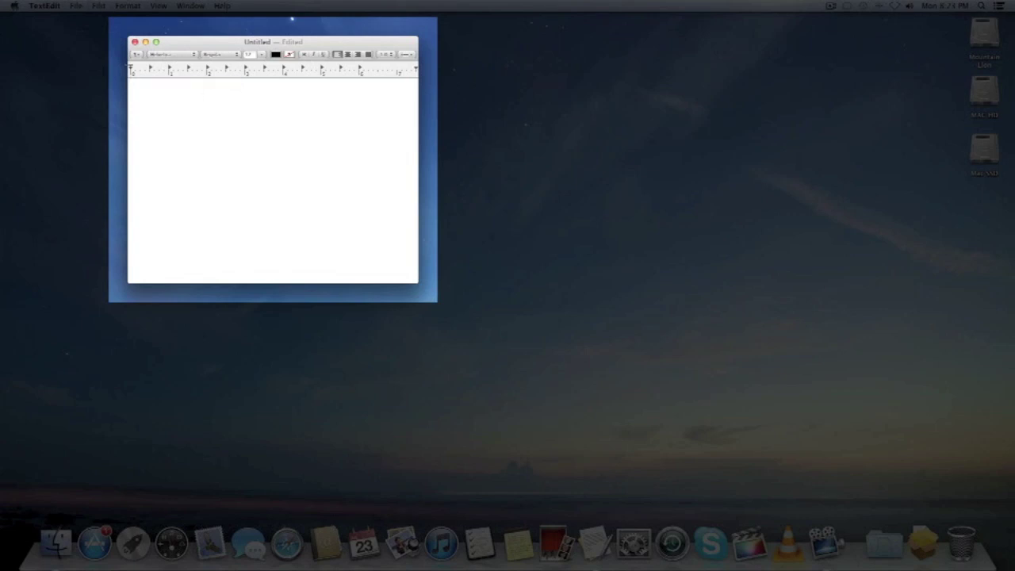
Step: Dictate a sentence into the empty document, then select and delete it
key(fn)
key(fn)
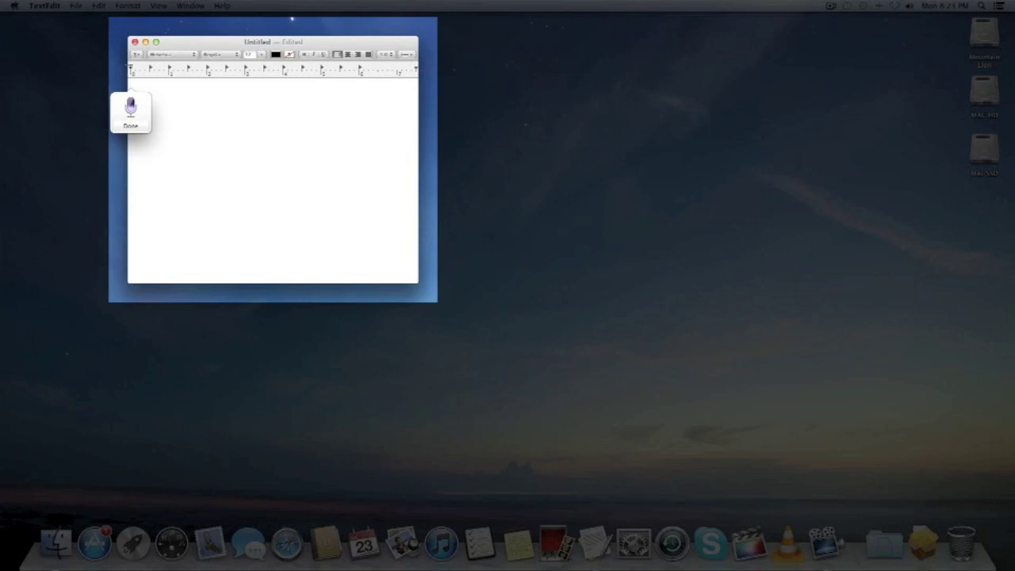
key(fn)
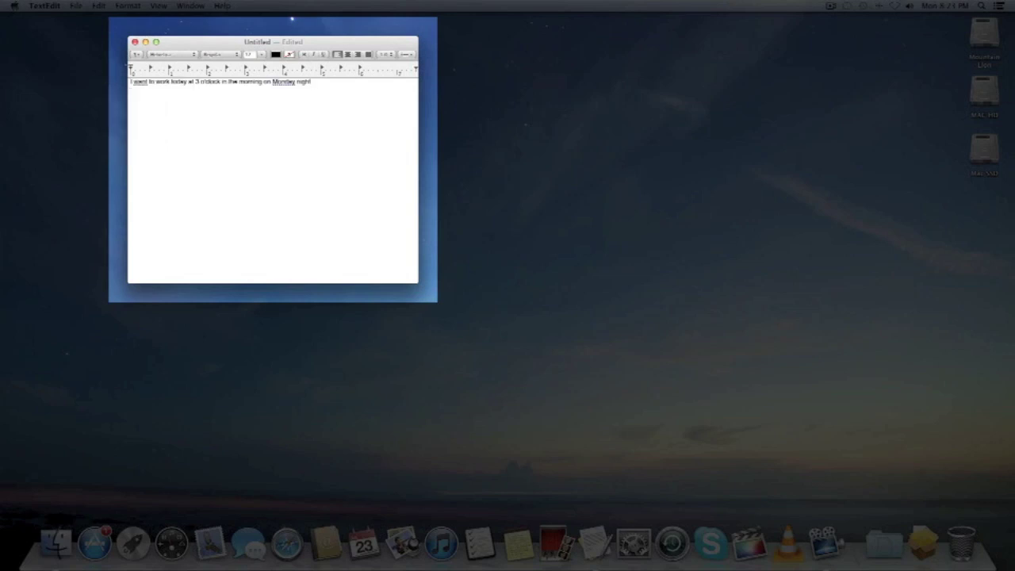
key(super+a)
key(BackSpace)
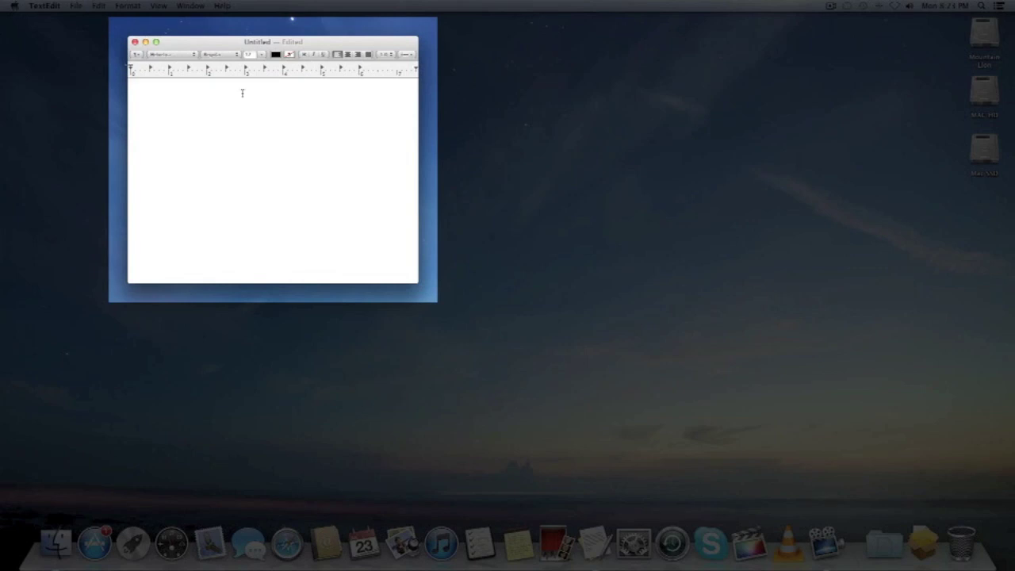
Step: Quit TextEdit, discarding the unsaved document
key(super+q)
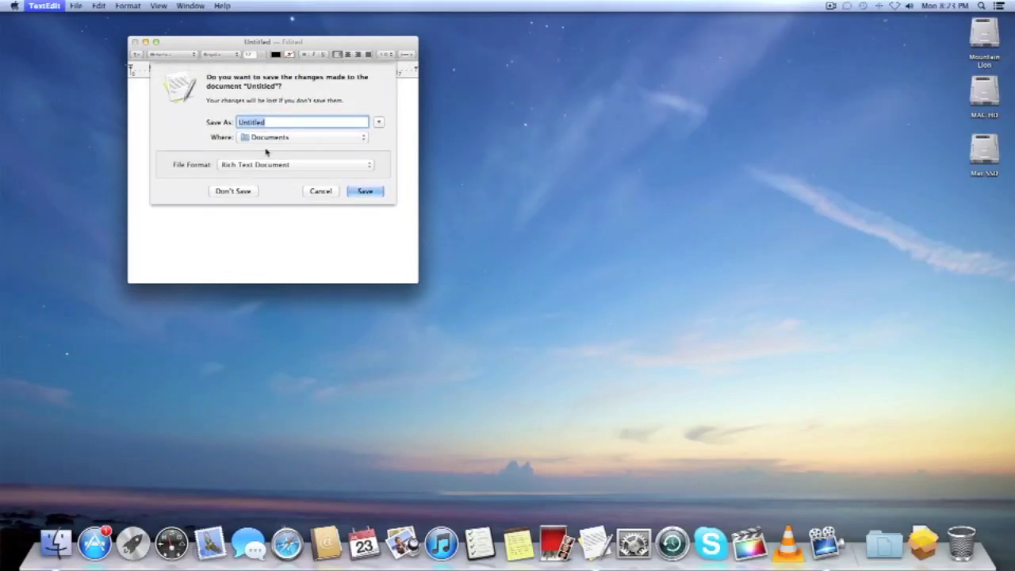
click(322, 195)
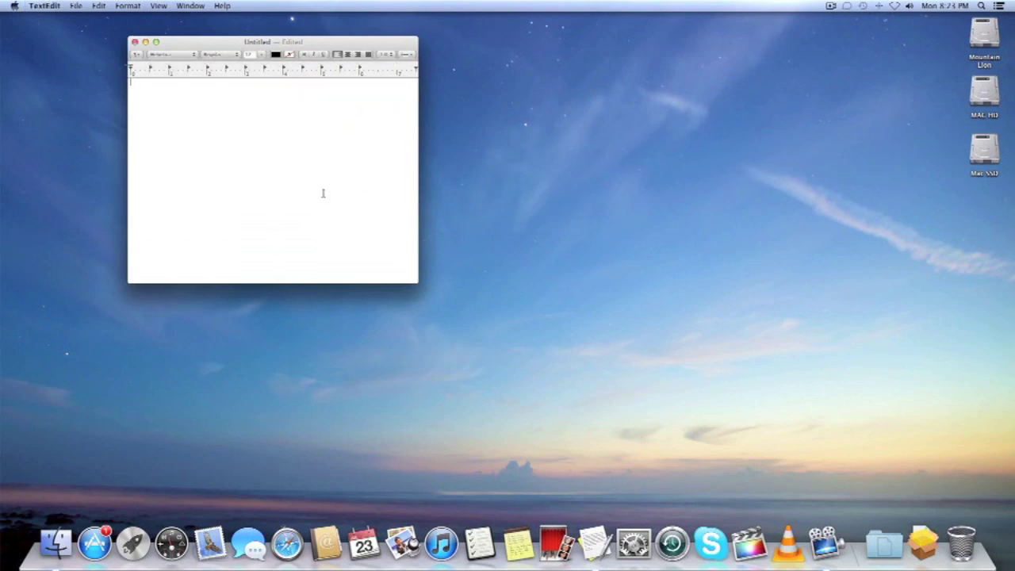
key(super+q)
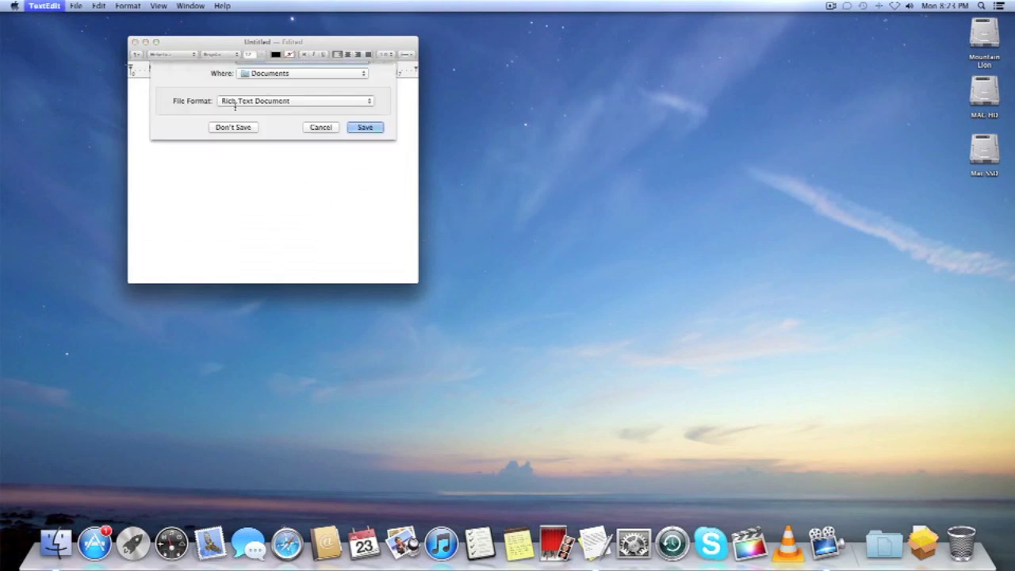
click(239, 184)
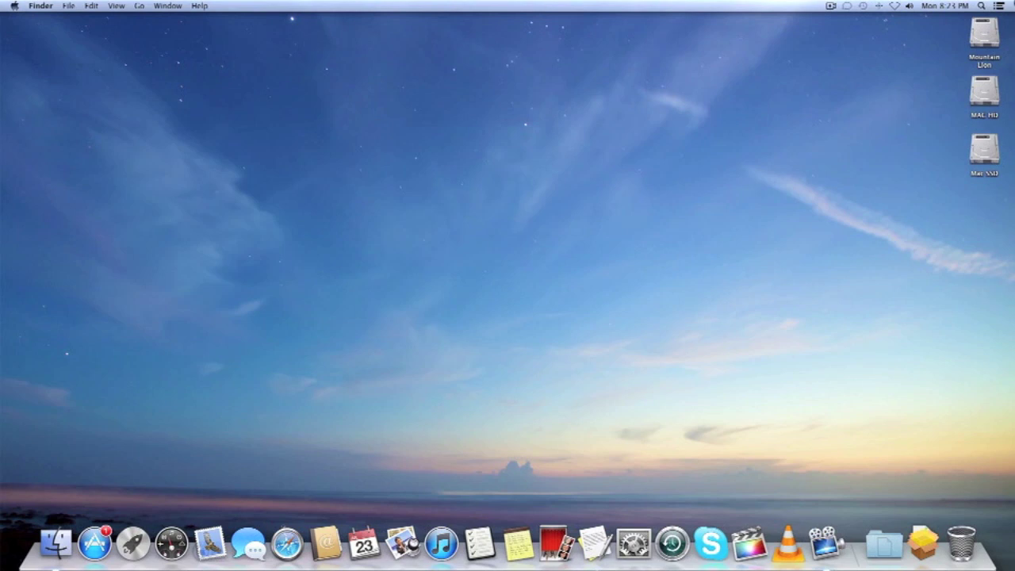
Step: Dictate a 3+3 calculation into Spotlight, clear it, try typing 'ca', then close Spotlight
click(982, 5)
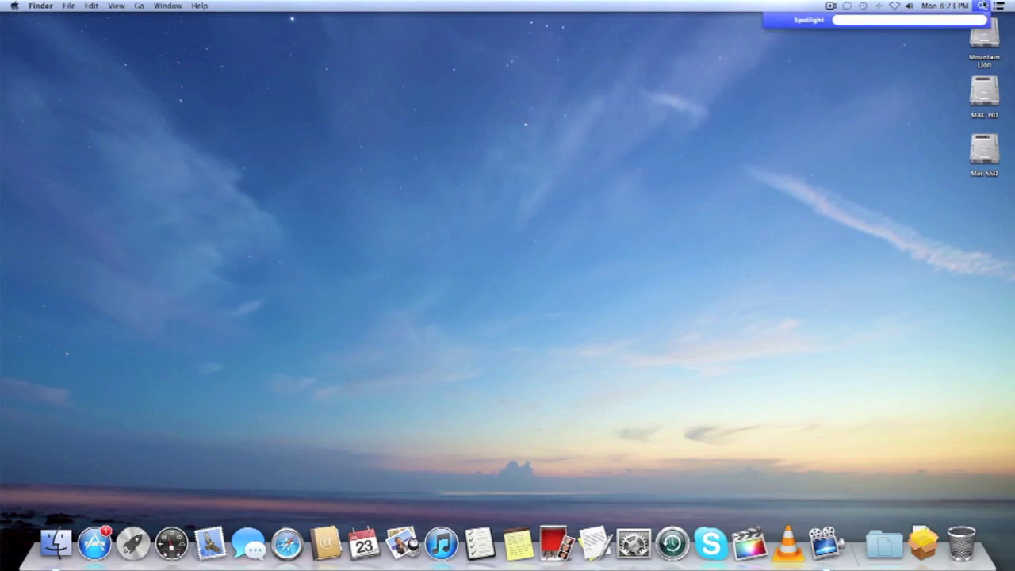
key(fn)
key(fn)
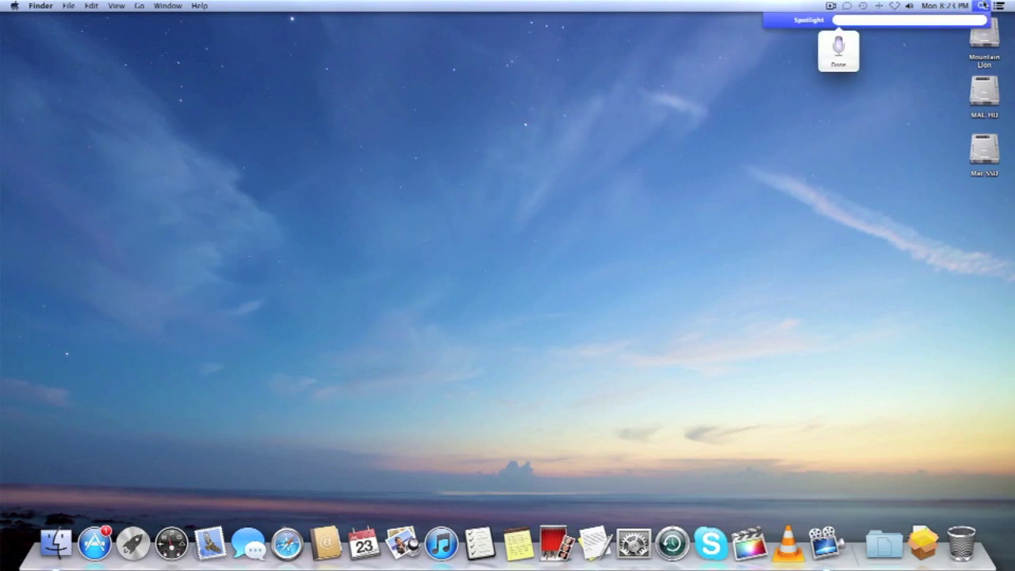
key(fn)
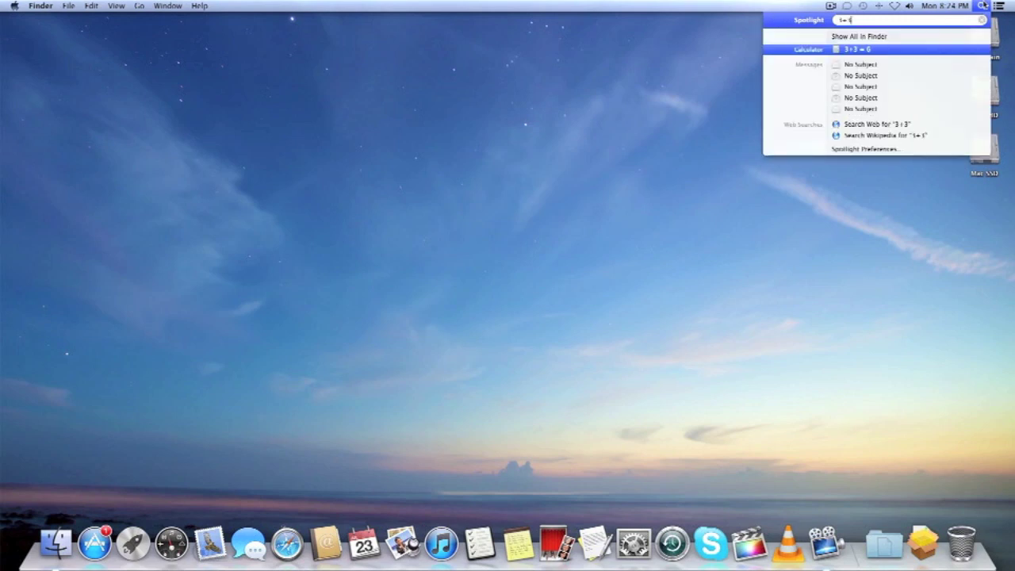
key(Escape)
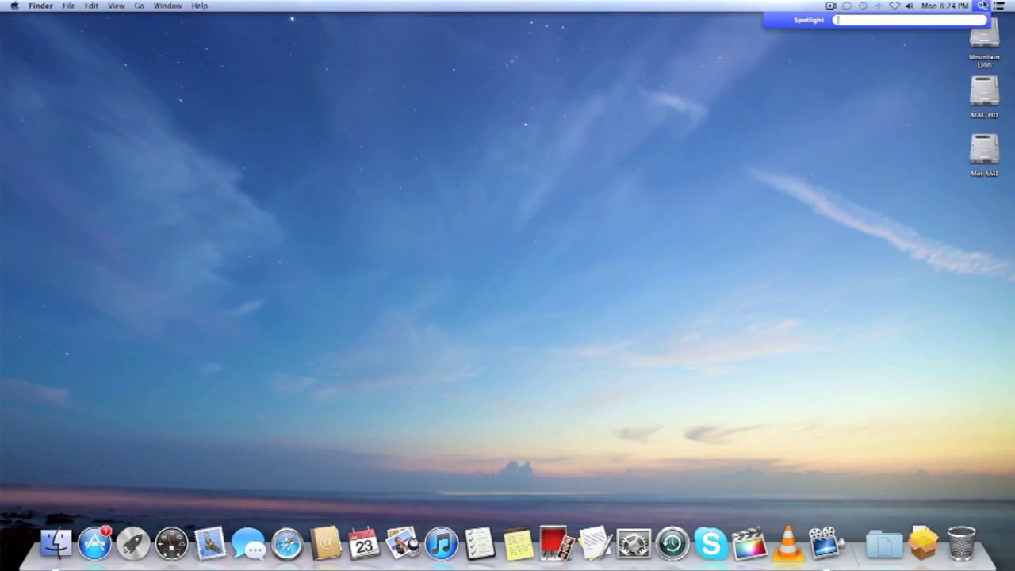
text(cal)
key(Escape)
click(982, 5)
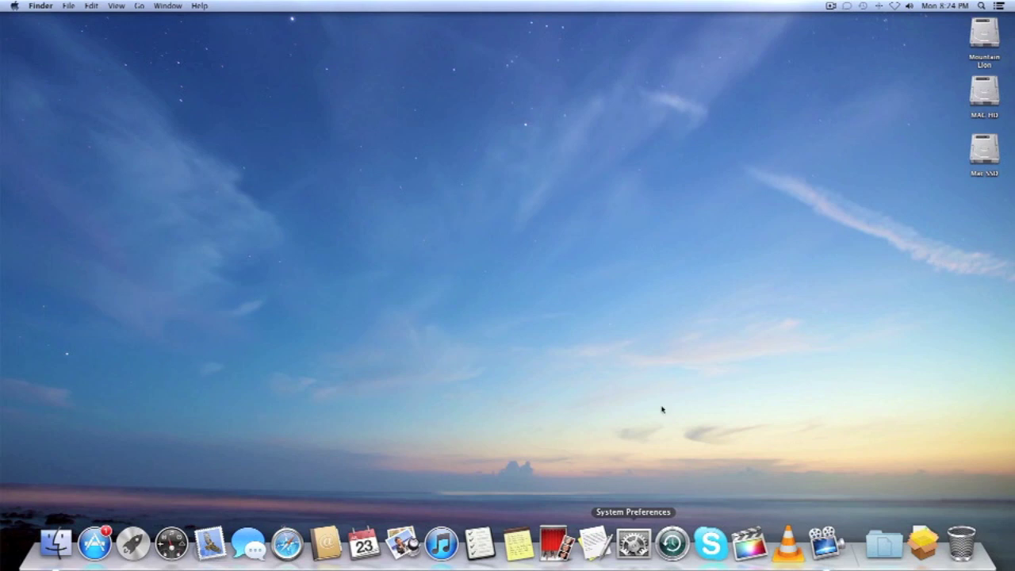
Step: Browse FaceTime, Game Center, Mail, Messages and Reminders settings in Notifications preferences
click(998, 5)
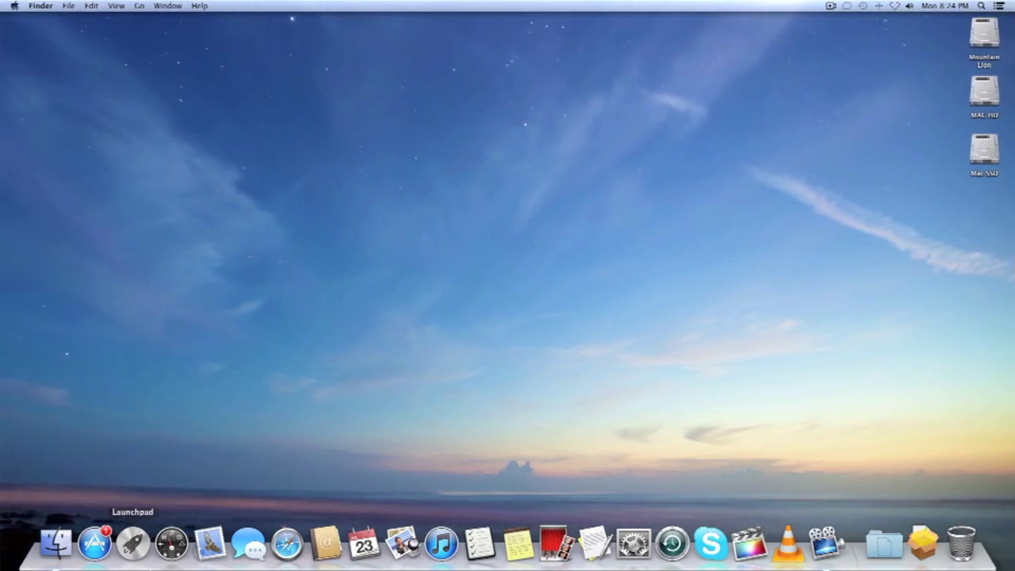
click(633, 543)
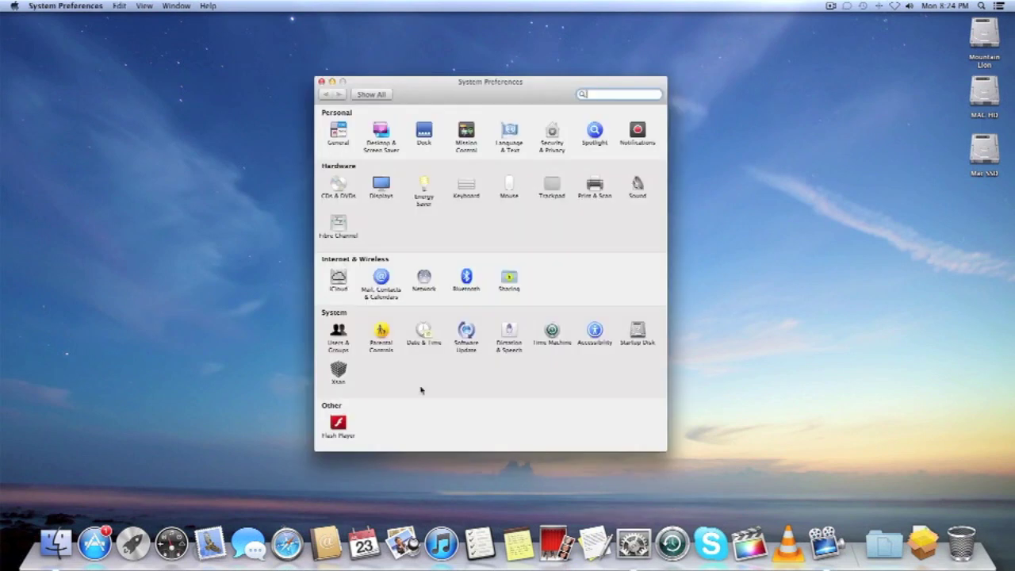
click(634, 128)
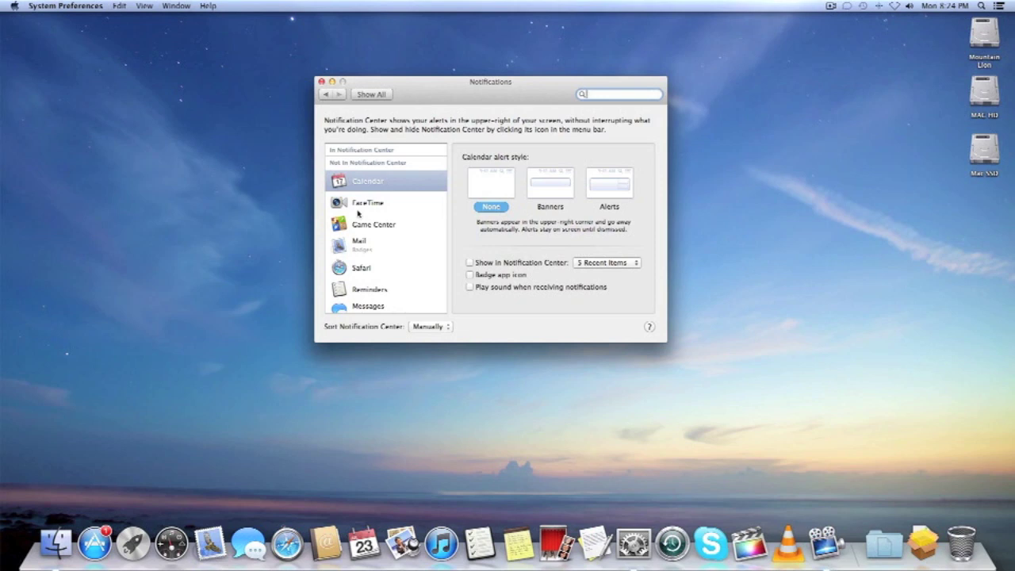
click(357, 211)
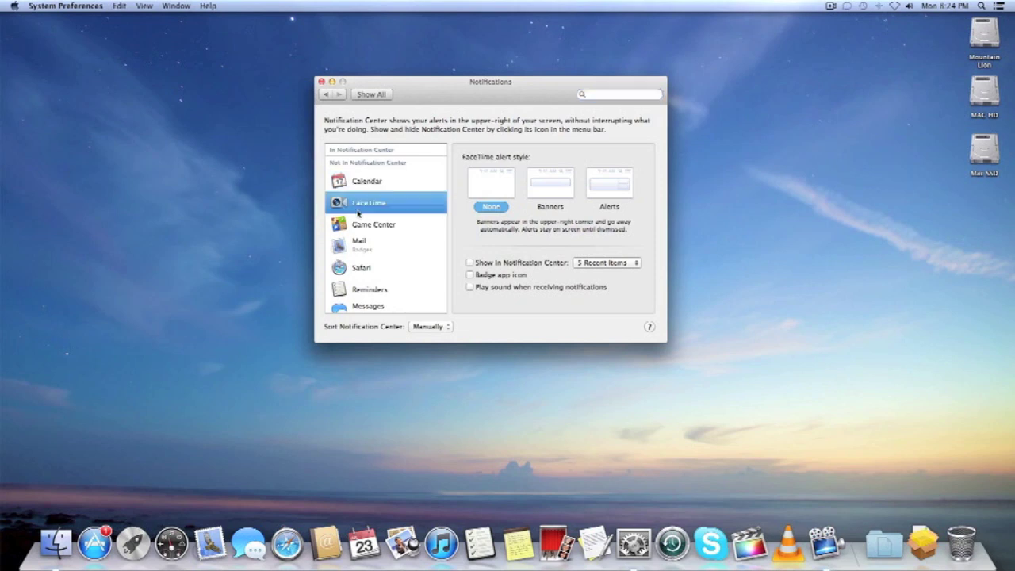
click(367, 226)
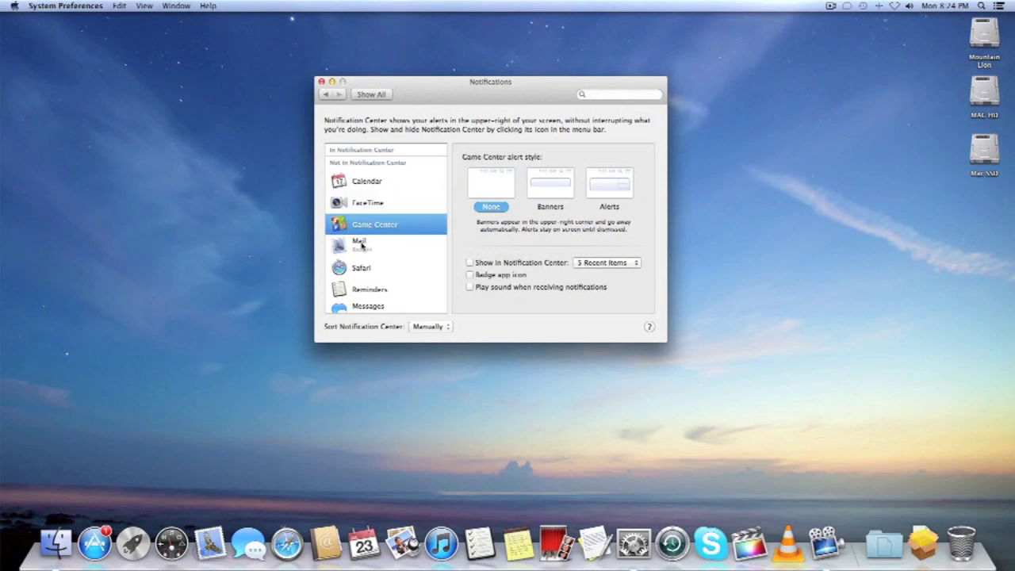
click(361, 244)
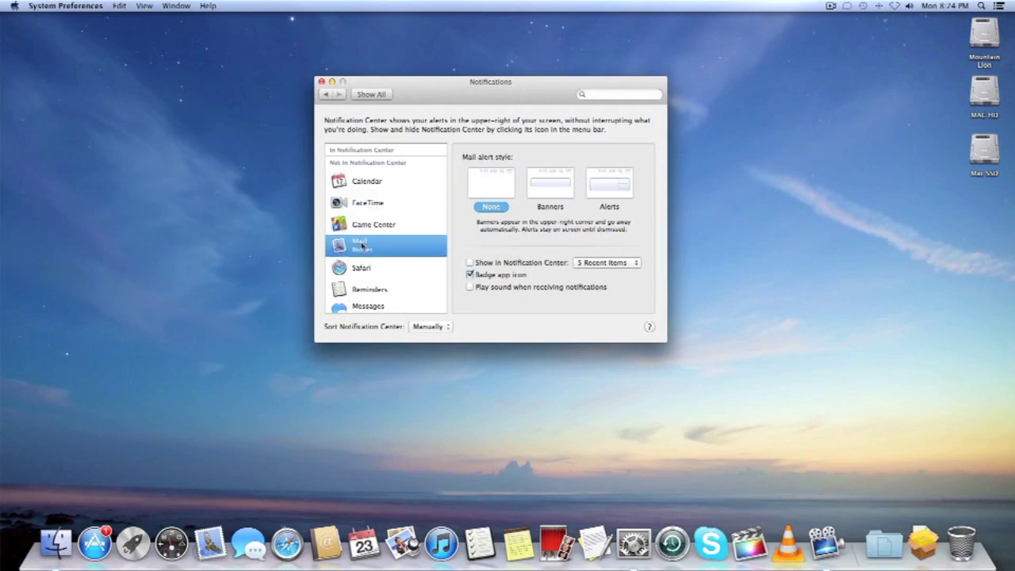
scroll(362, 270, down, 1)
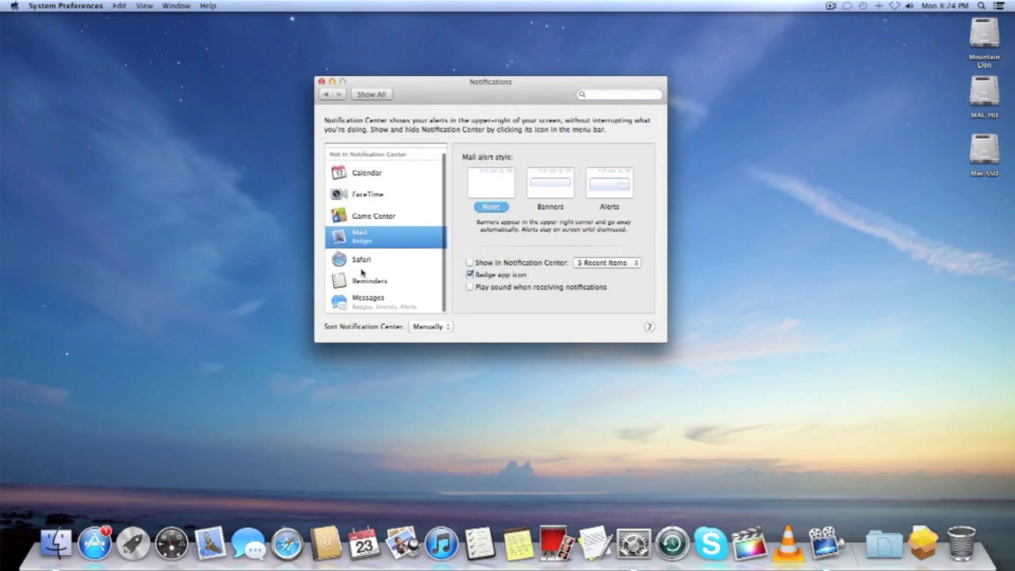
click(387, 299)
click(372, 280)
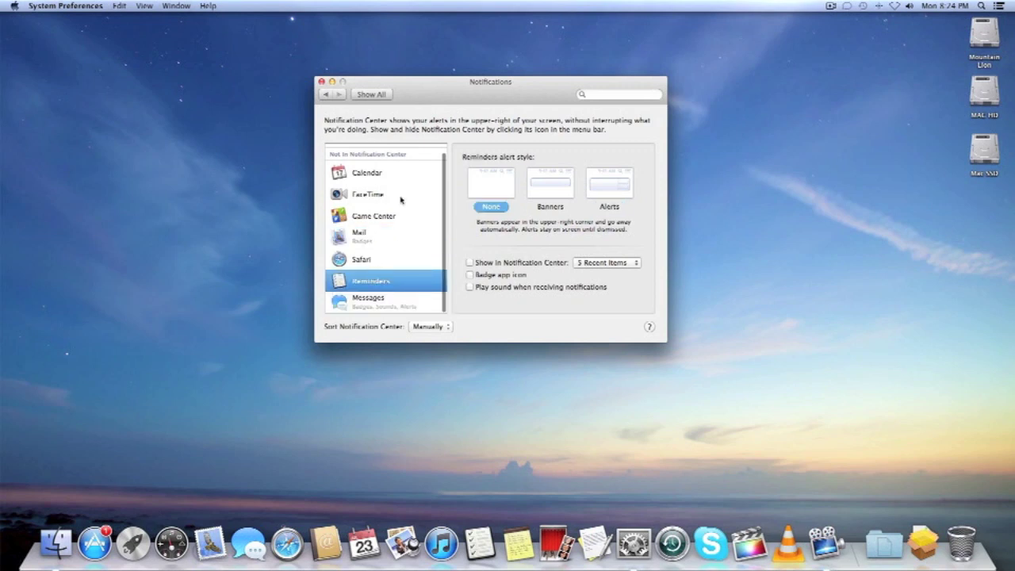
Step: Show and hide Notification Center, then return to the overview of all preference panes
click(998, 5)
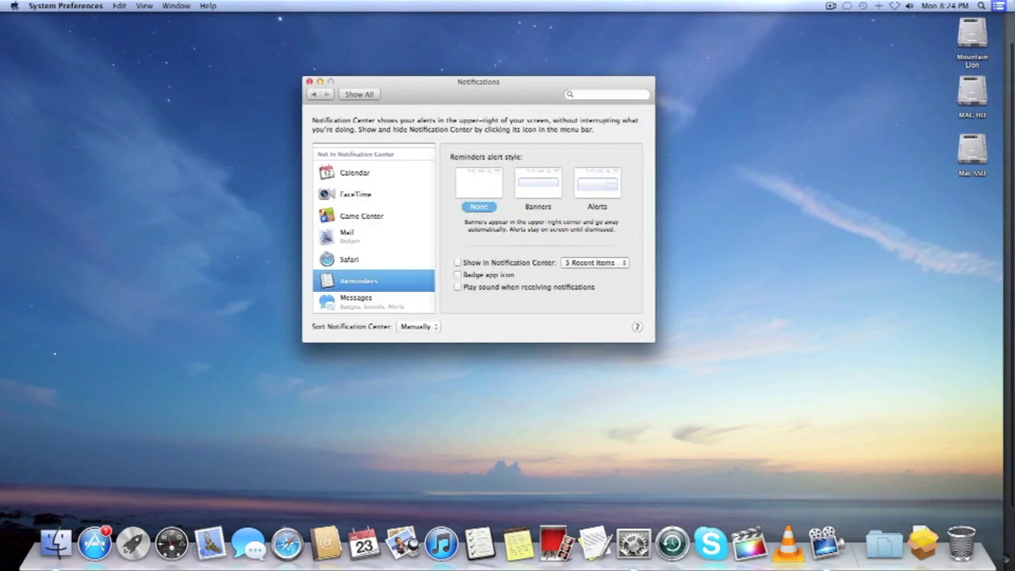
click(997, 5)
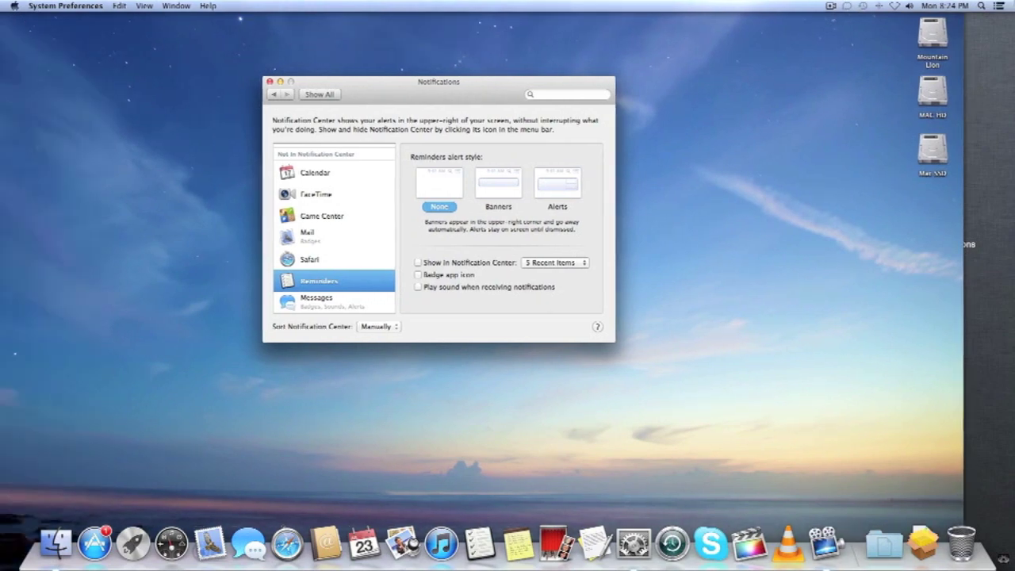
click(371, 94)
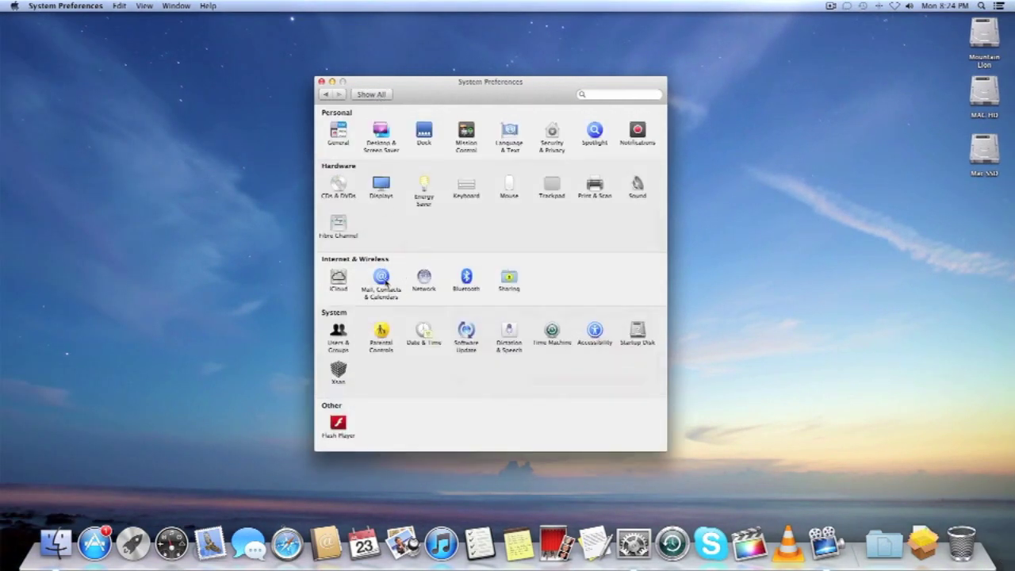
click(385, 282)
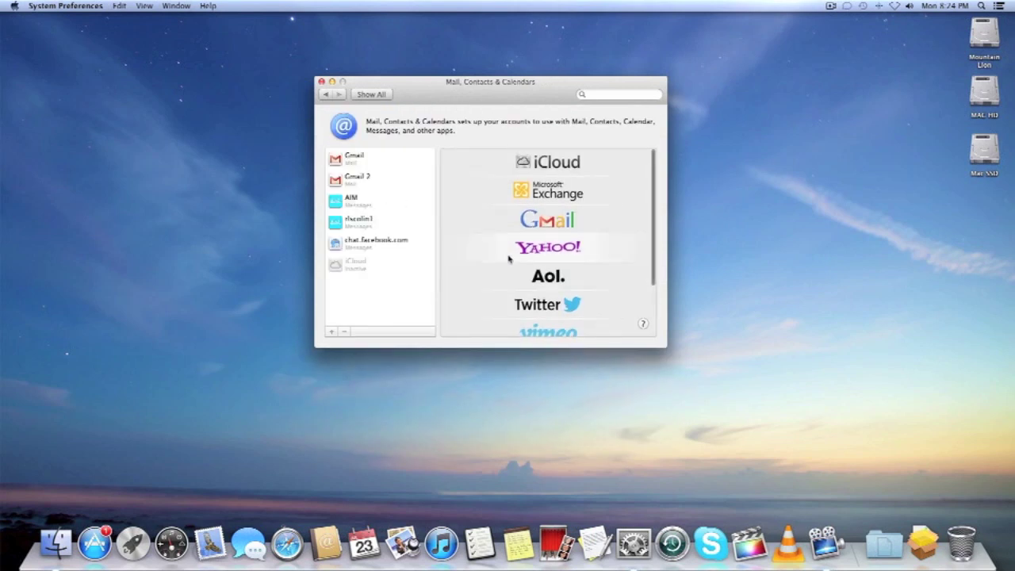
Step: Scroll through the internet account providers in Mail, Contacts & Calendars
scroll(507, 256, down, 5)
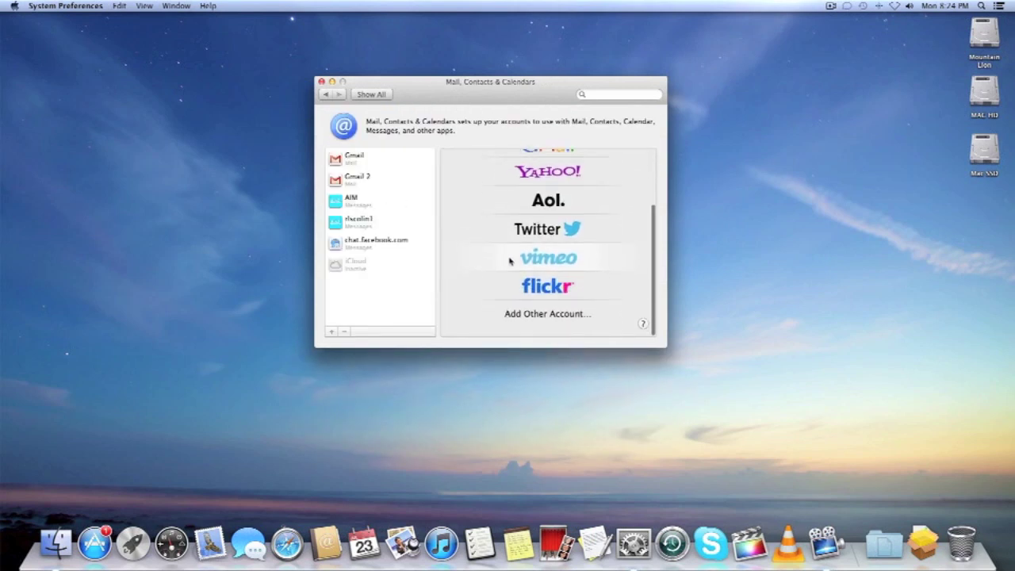
scroll(510, 257, up, 5)
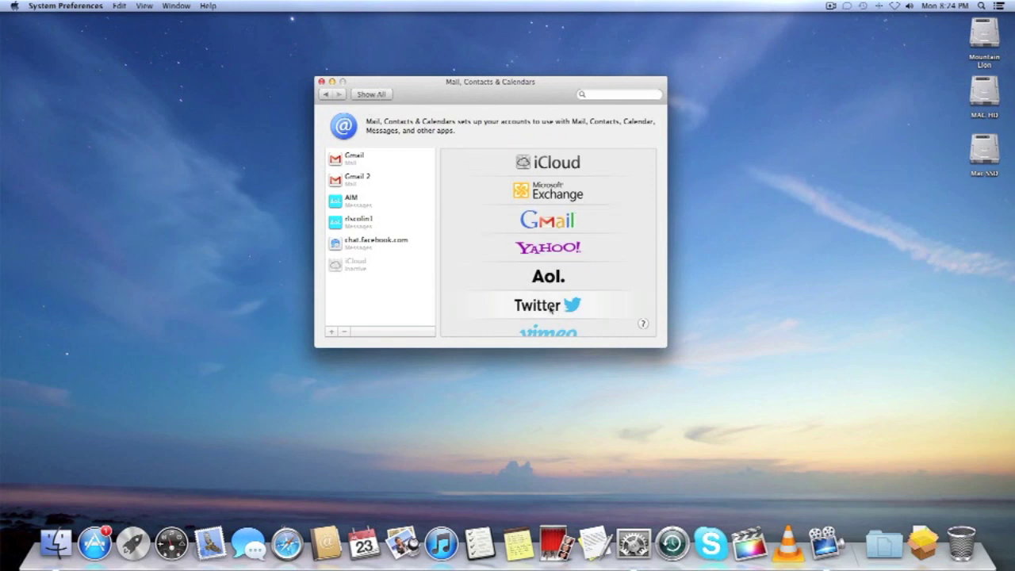
scroll(551, 308, up, 2)
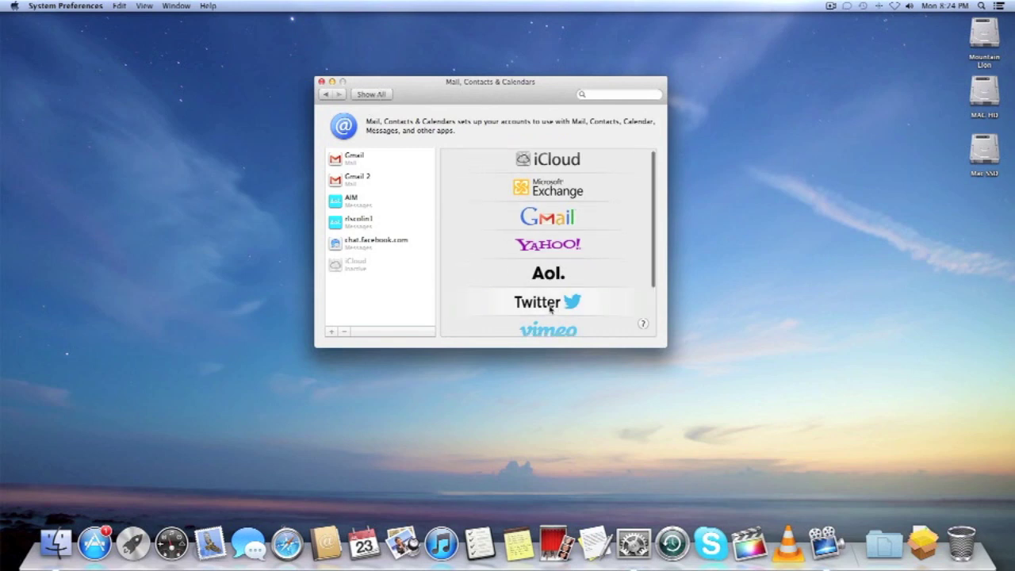
Step: Browse desktop pictures in Desktop & Screen Saver, then view the Screen Saver choices
click(379, 95)
click(381, 133)
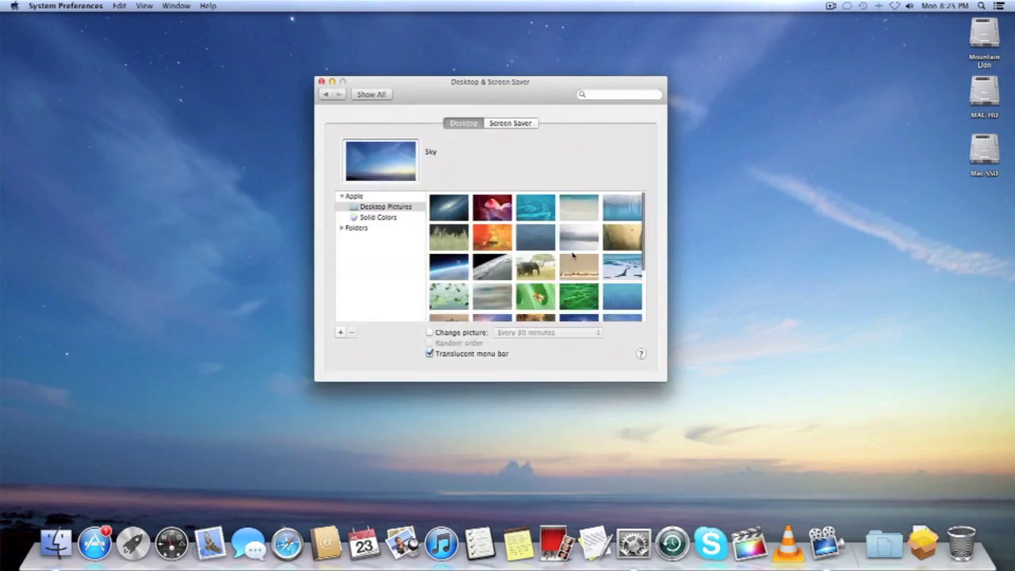
scroll(573, 254, down, 3)
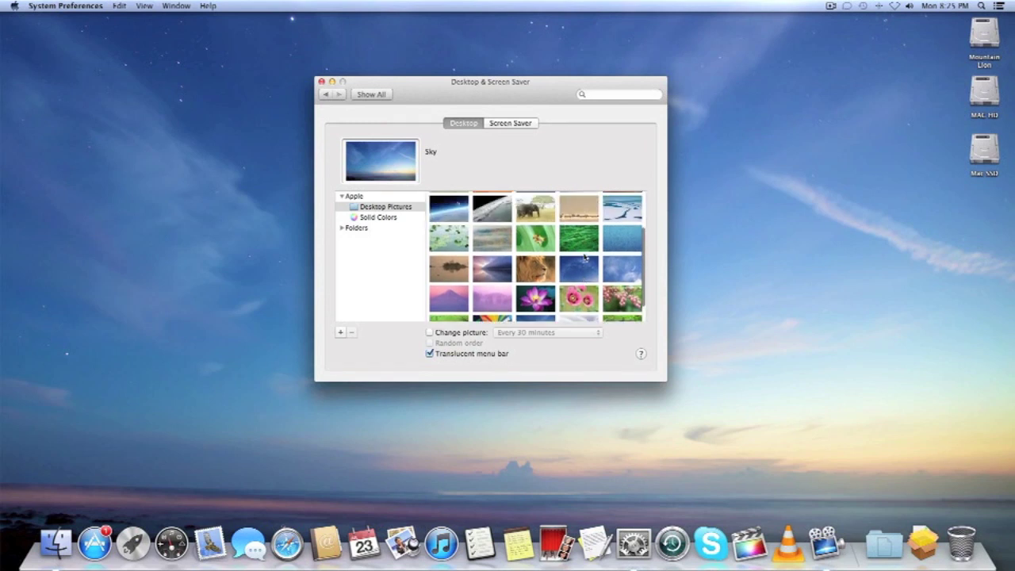
click(516, 124)
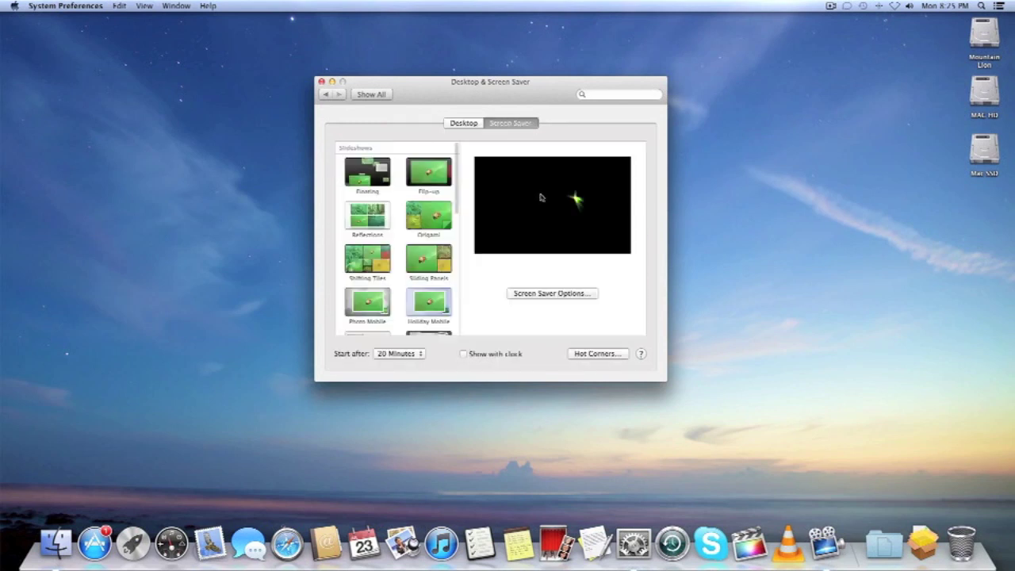
Step: Open the General tab of Security & Privacy from the all-panes overview
scroll(386, 238, down, 5)
scroll(386, 238, up, 4)
click(379, 95)
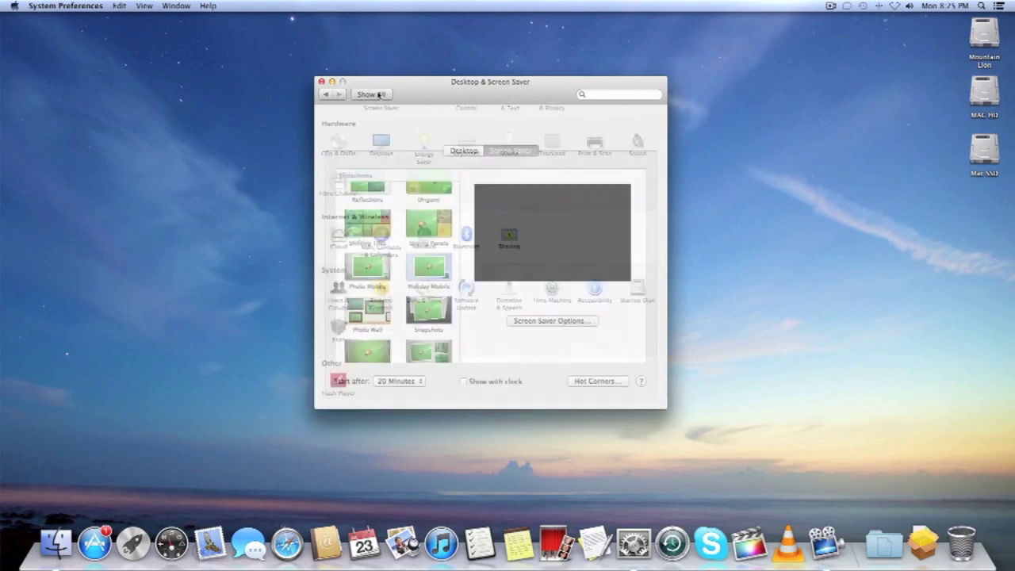
click(555, 143)
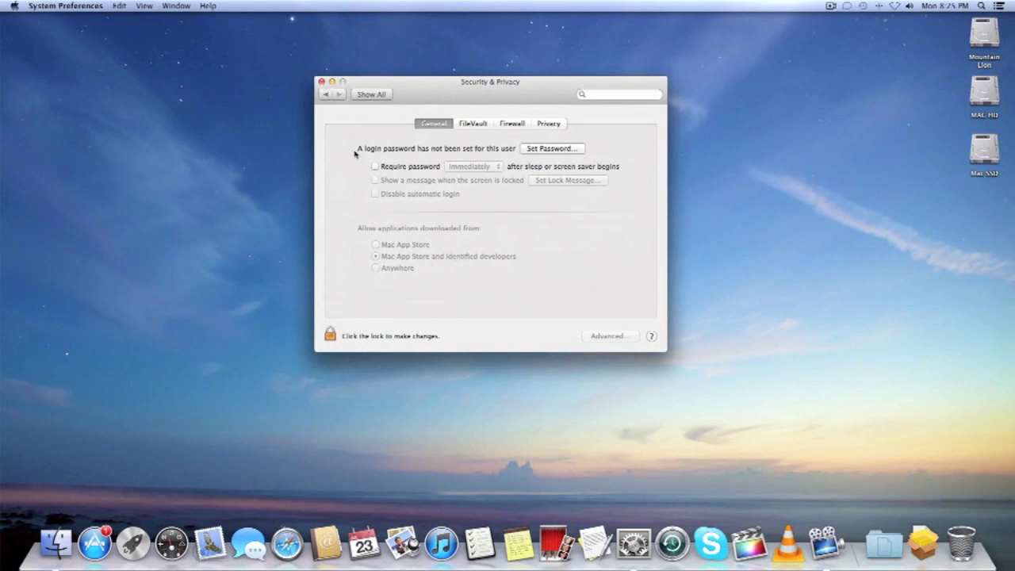
click(321, 82)
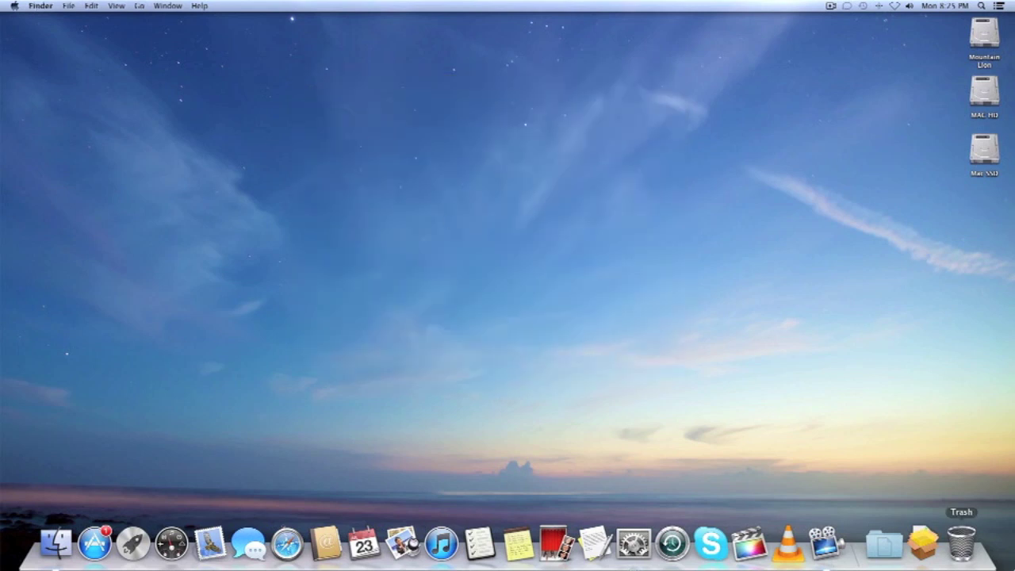
click(926, 549)
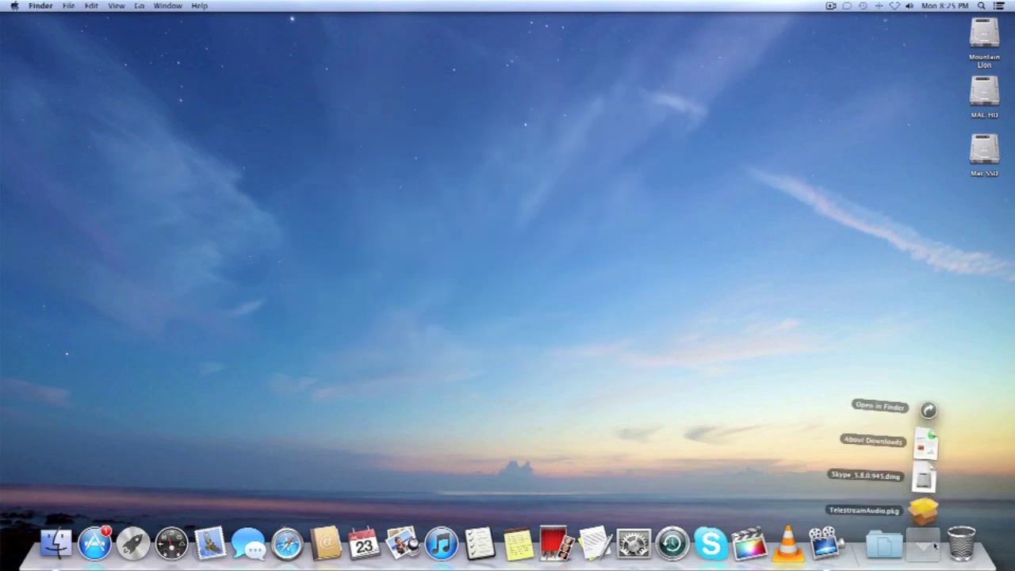
click(924, 511)
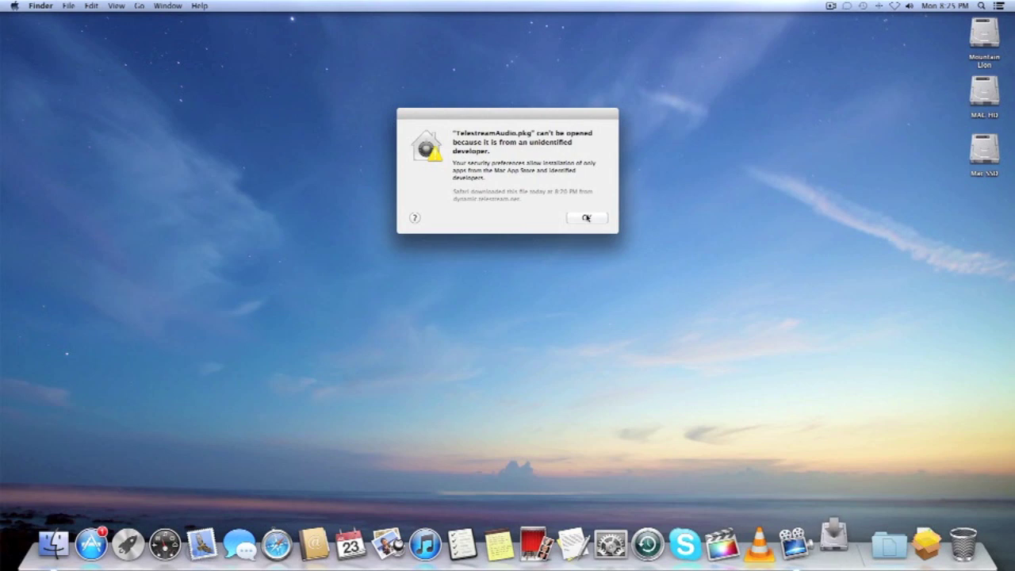
click(586, 217)
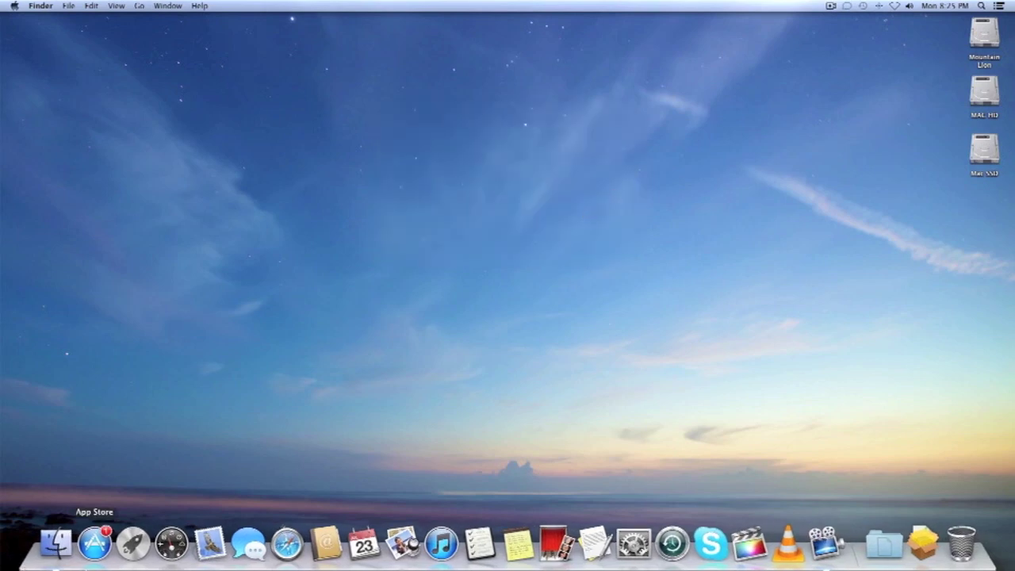
click(287, 543)
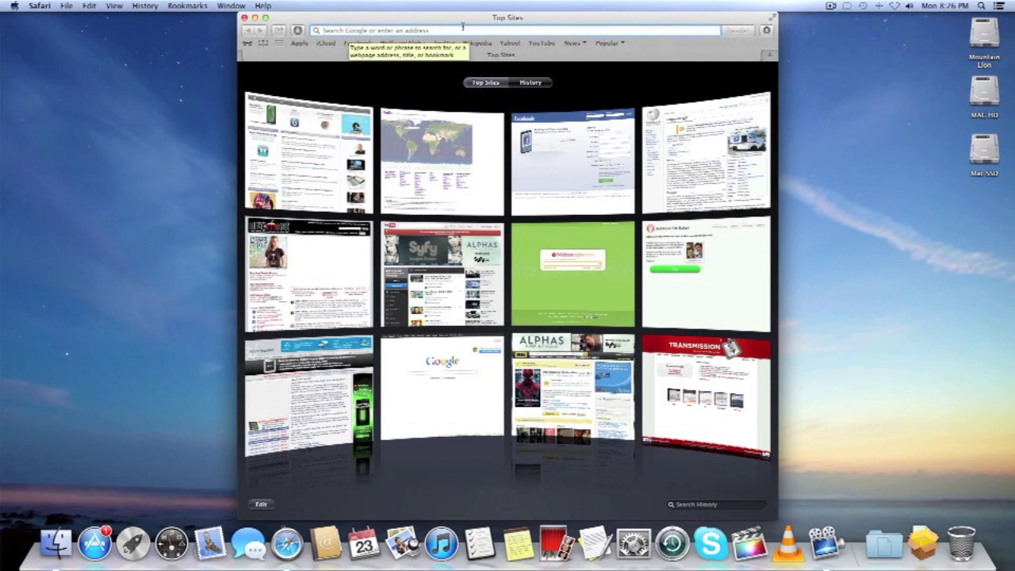
Step: Google 'os x mountain lion' from Safari's address bar and open a blank new tab
text(os x mount)
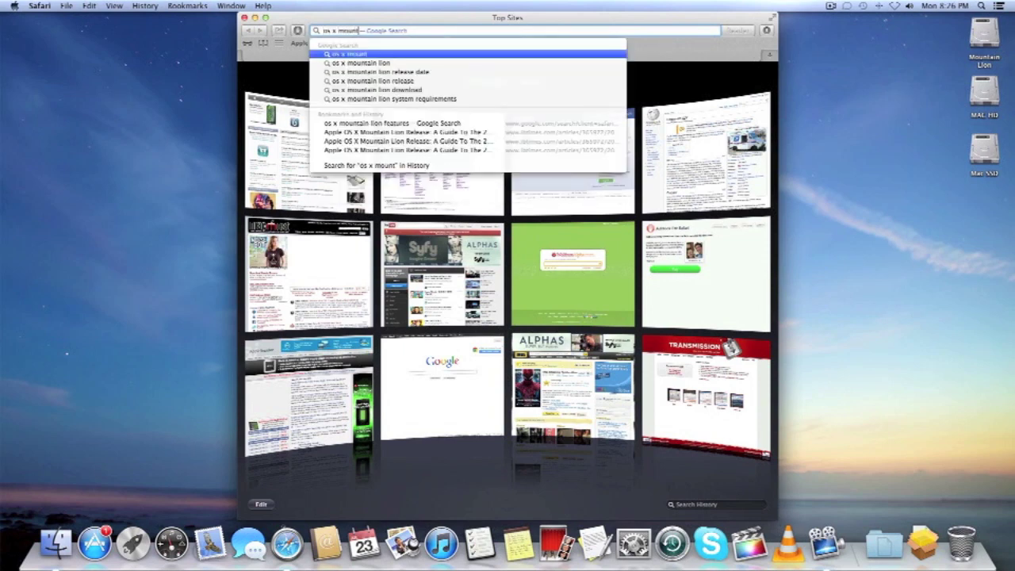
key(Down)
key(Return)
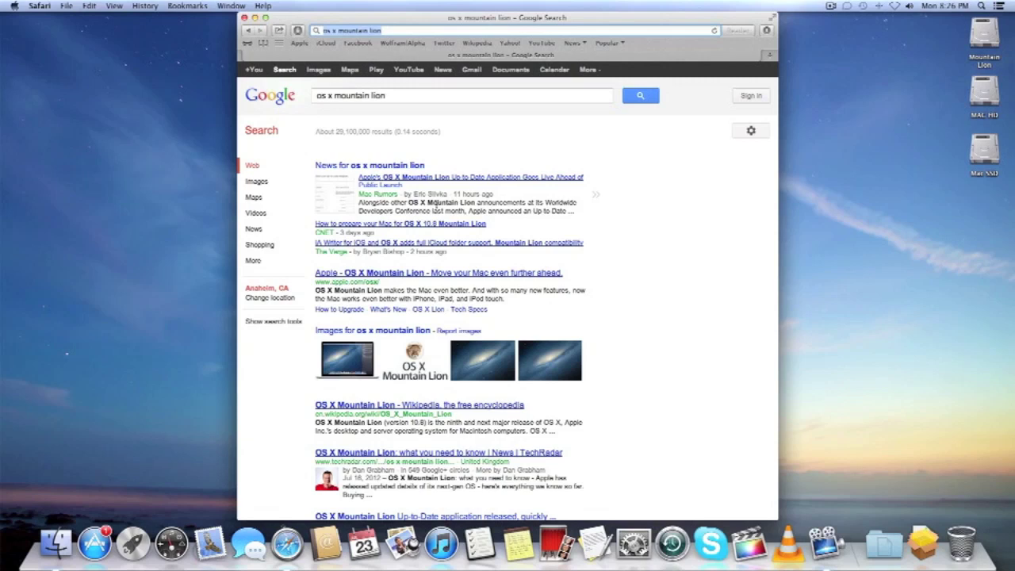
click(769, 55)
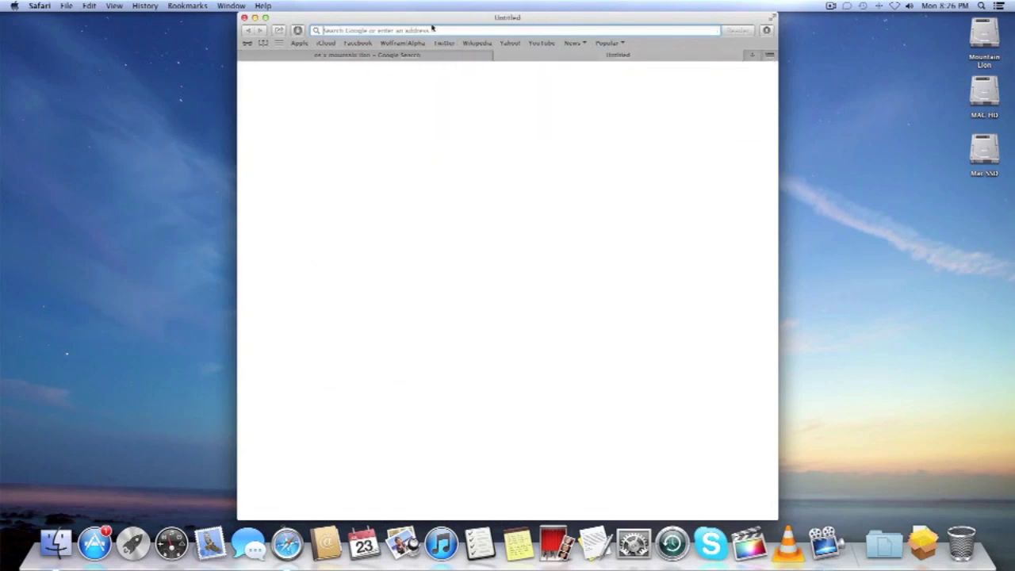
Step: Load Yahoo! in the new tab, swipe between tabs in the tab overview, return to Yahoo and quit Safari
click(516, 46)
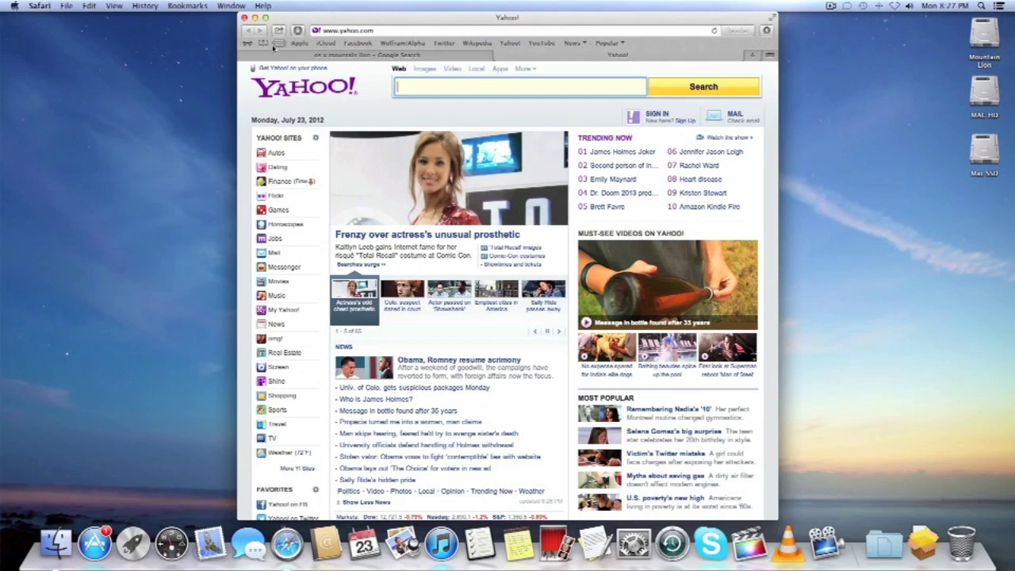
click(770, 58)
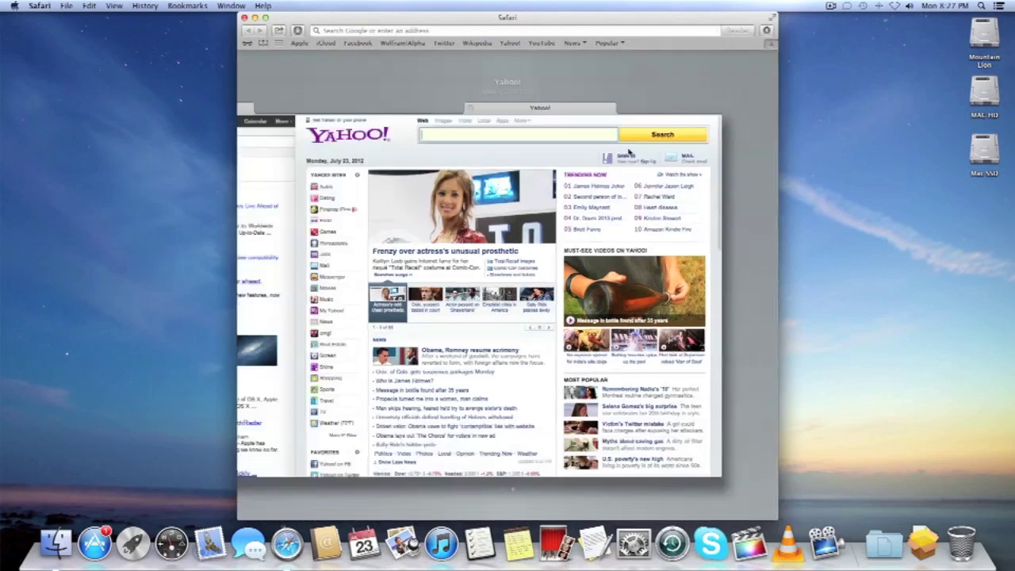
scroll(607, 154, left, 3)
scroll(611, 152, right, 2)
scroll(611, 150, left, 3)
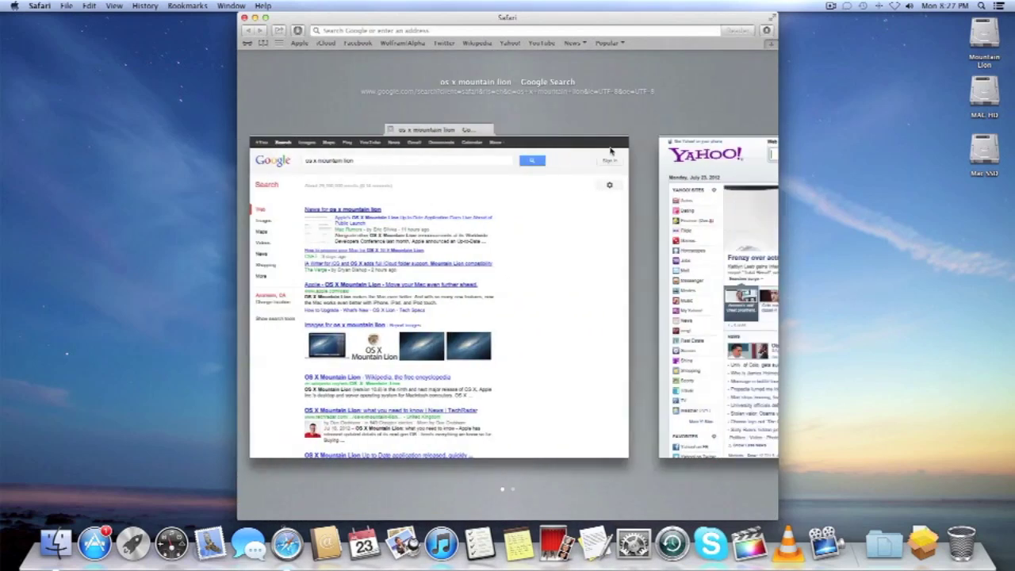
scroll(610, 149, right, 3)
scroll(610, 149, left, 3)
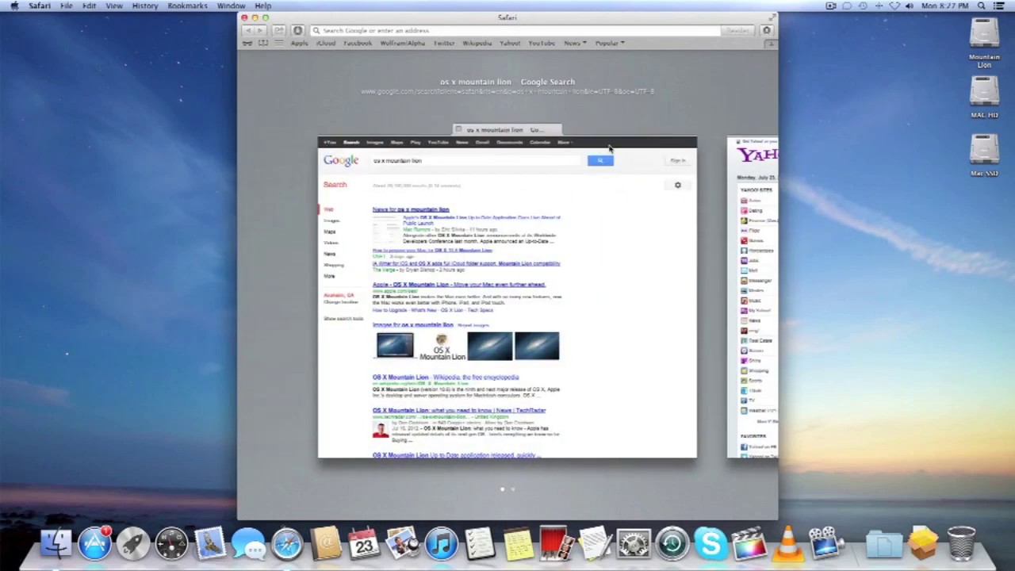
scroll(609, 150, right, 3)
scroll(599, 200, left, 1)
scroll(599, 200, left, 2)
scroll(600, 199, right, 2)
scroll(600, 199, left, 2)
scroll(451, 139, right, 2)
click(451, 139)
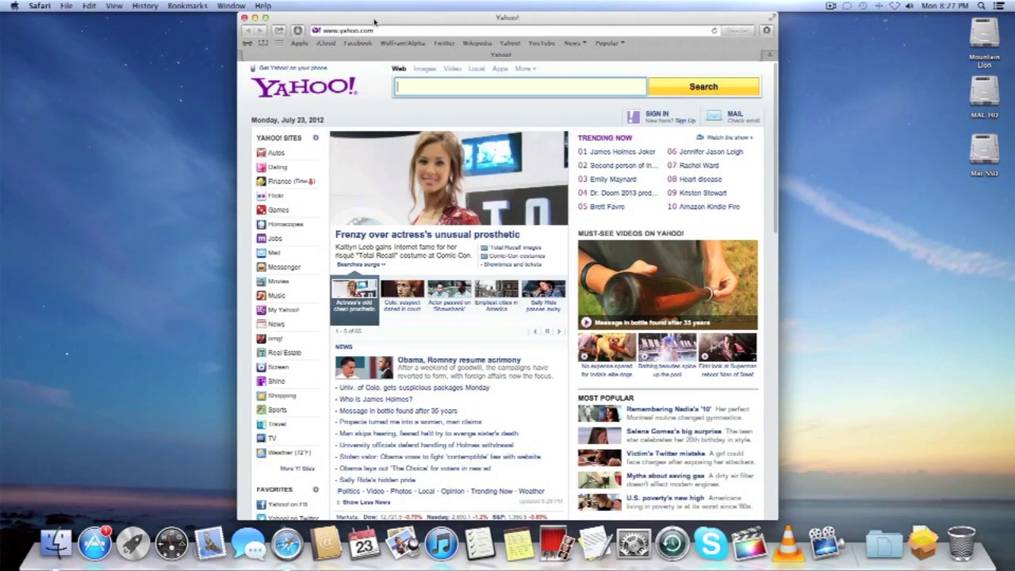
key(super+q)
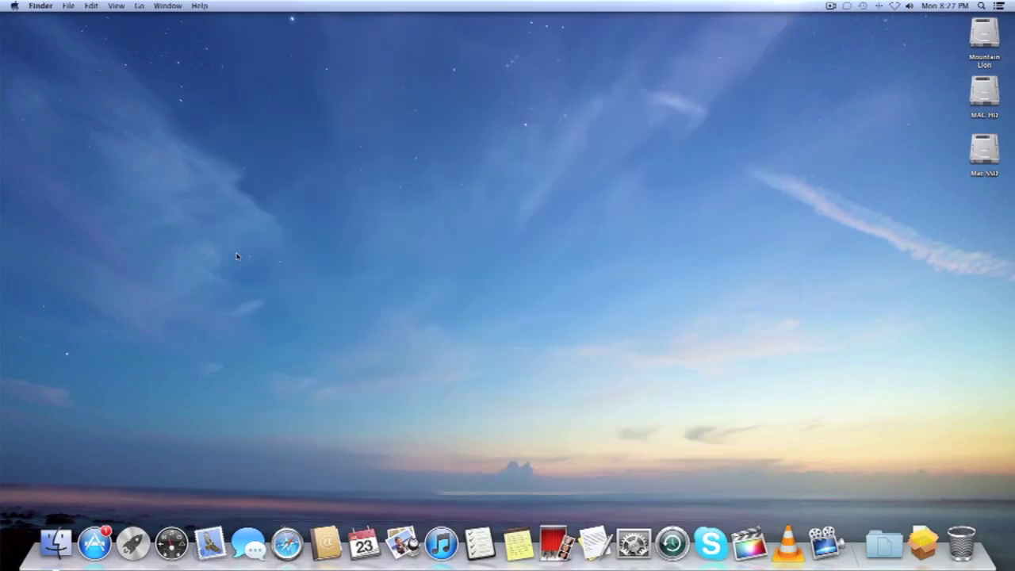
click(251, 555)
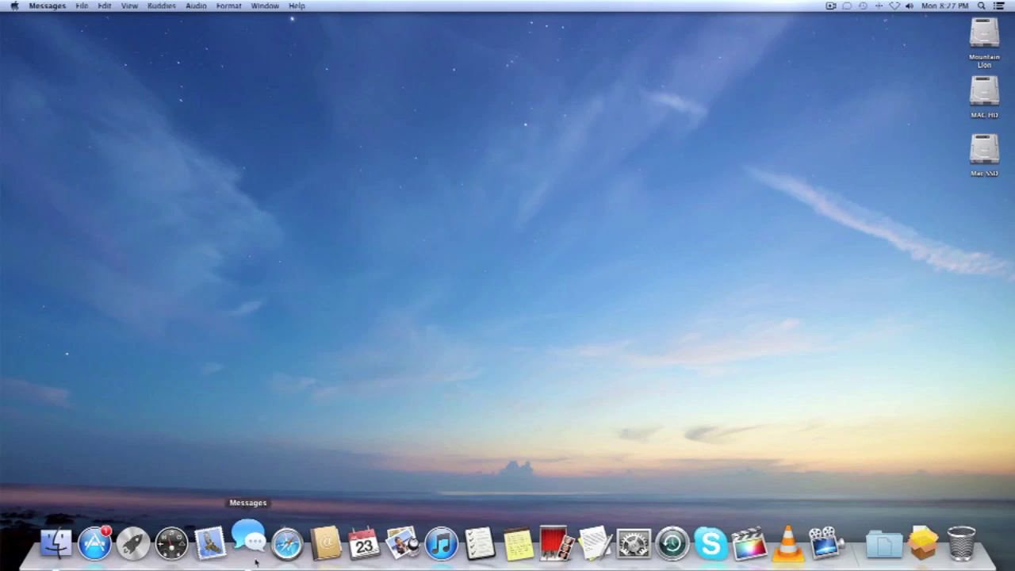
click(48, 5)
click(96, 36)
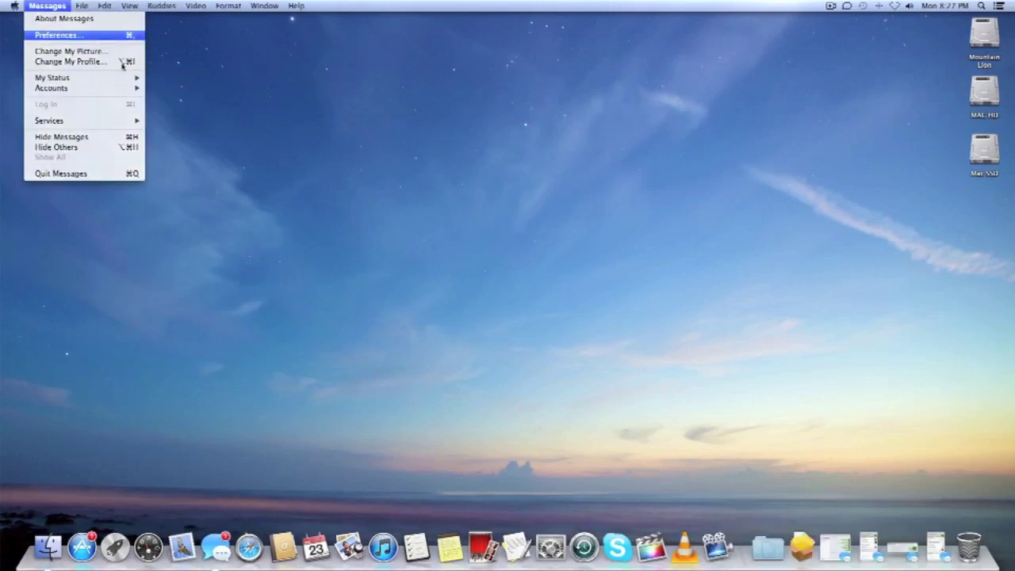
click(406, 103)
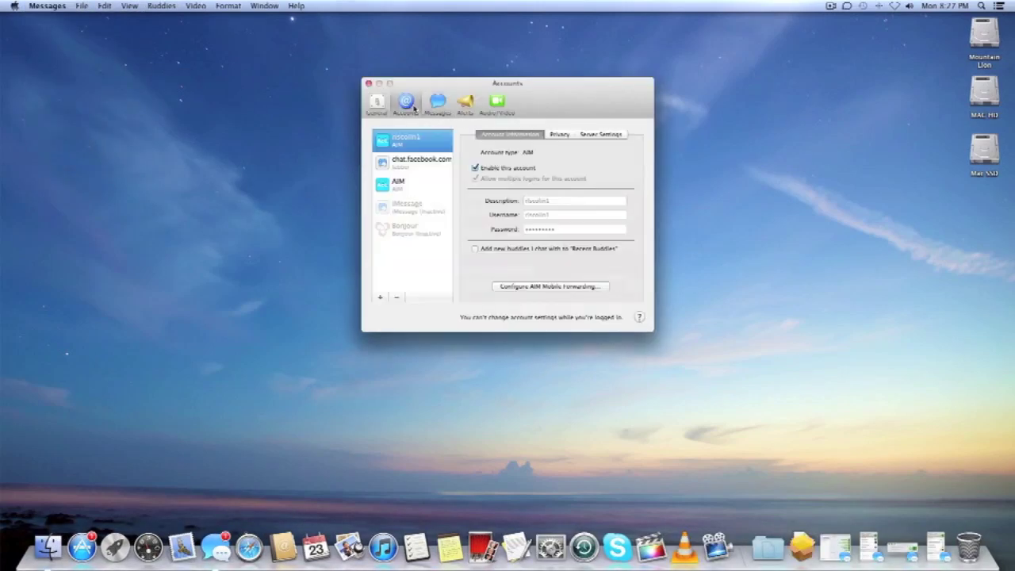
click(406, 205)
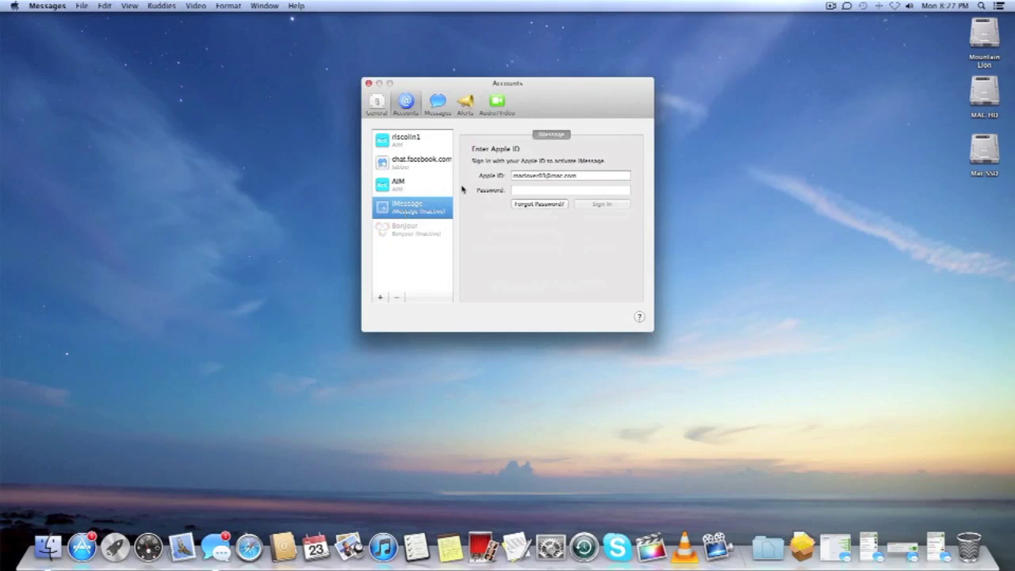
key(super+q)
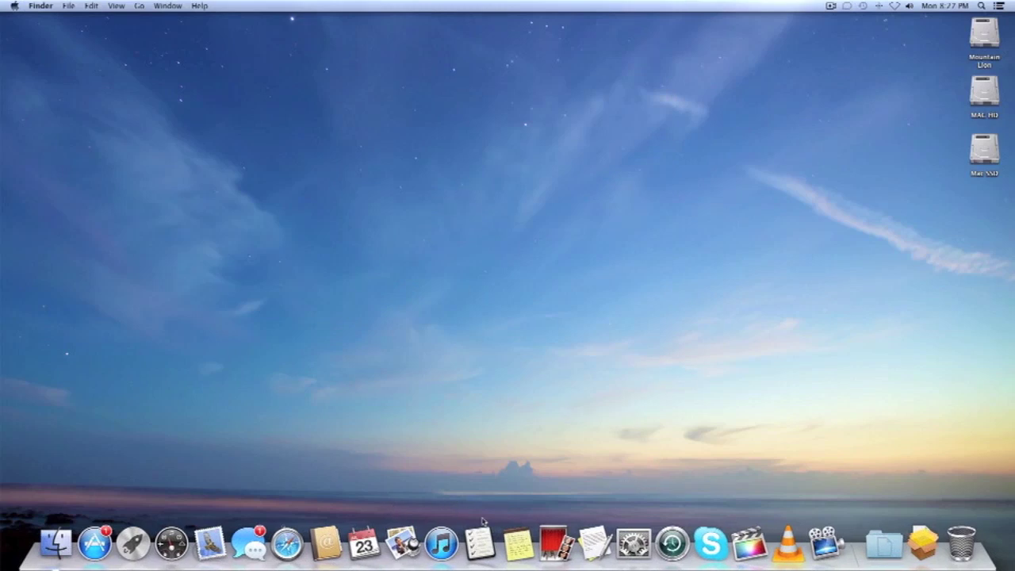
click(480, 544)
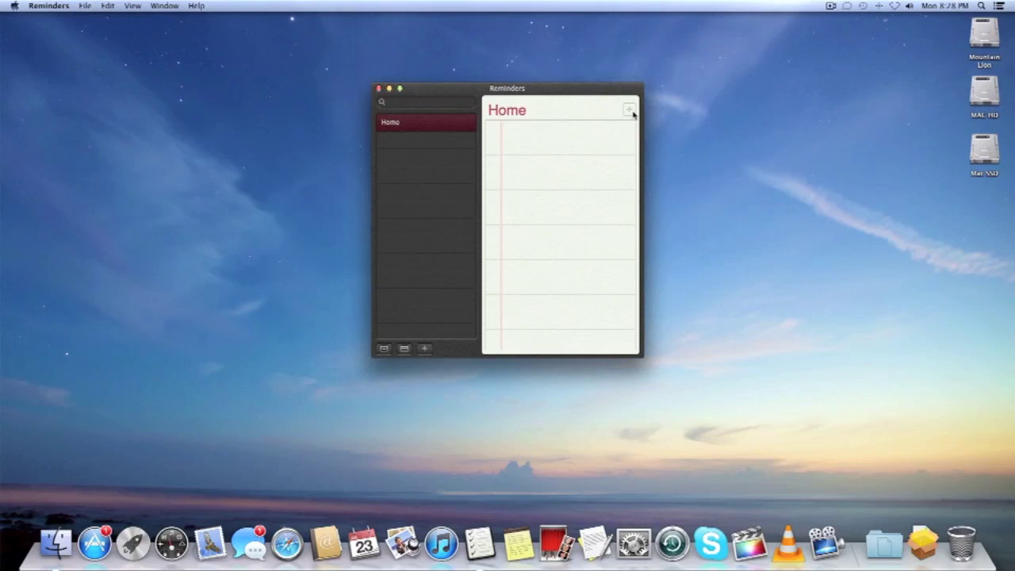
Step: Add a 'go get car' reminder to Home, complete it, view Completed and quit Reminders
click(631, 112)
text(go get car)
click(492, 128)
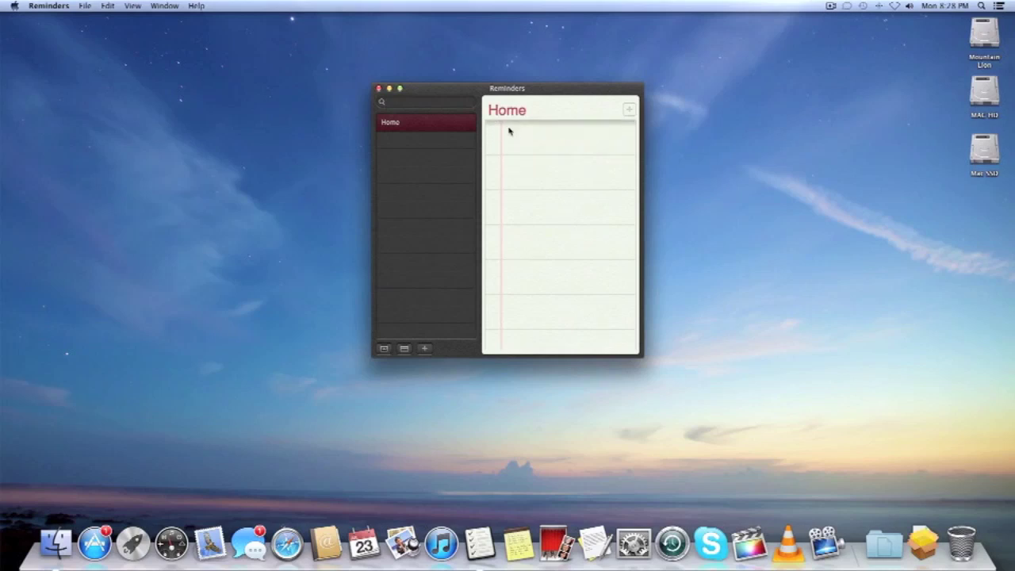
click(430, 126)
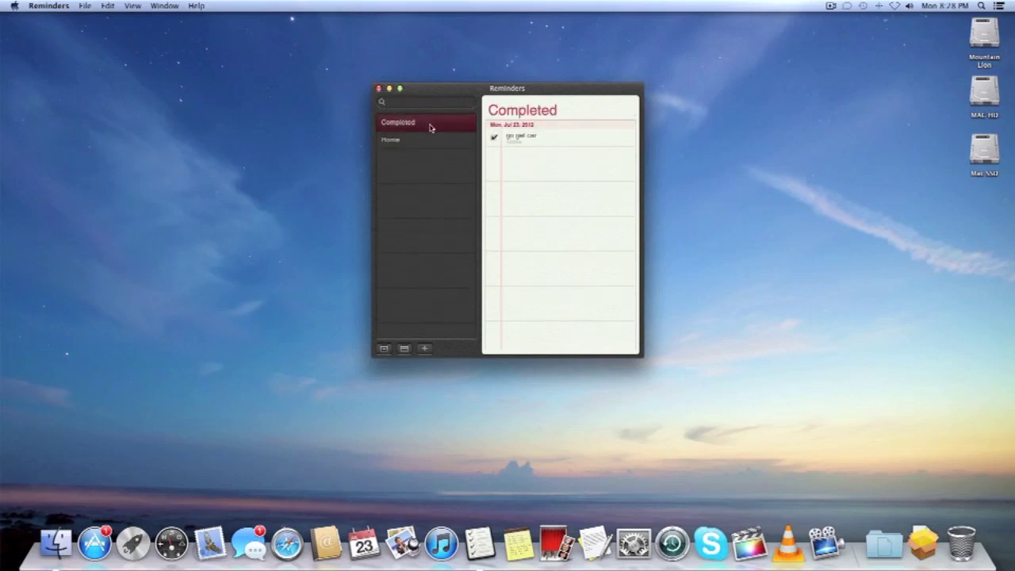
key(super+q)
click(519, 540)
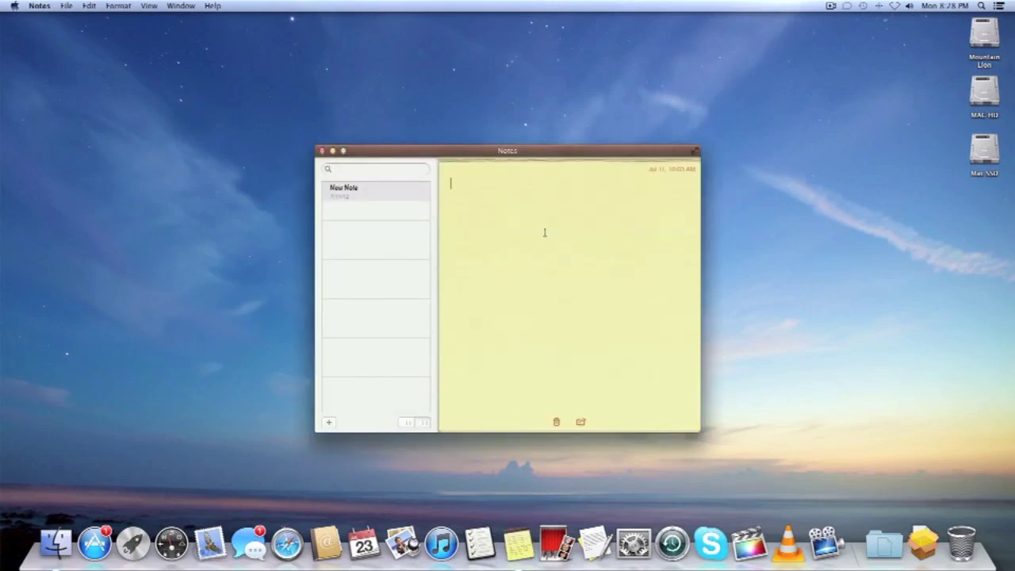
Step: Type 'apple is cool it is good' into a new note, then quit Notes
text(apple is coo)
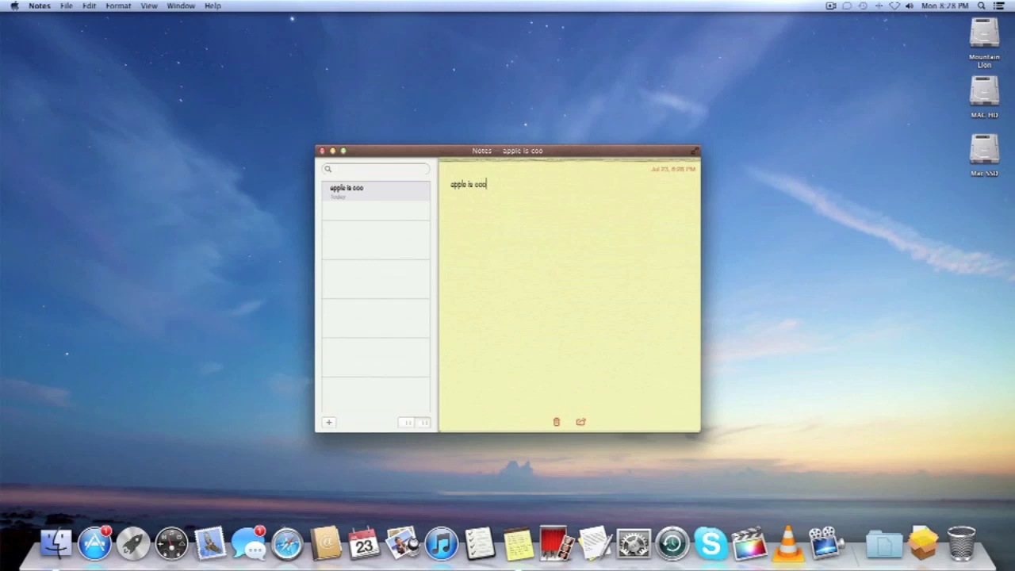
text(l )
text(it is good)
key(Return)
key(super+q)
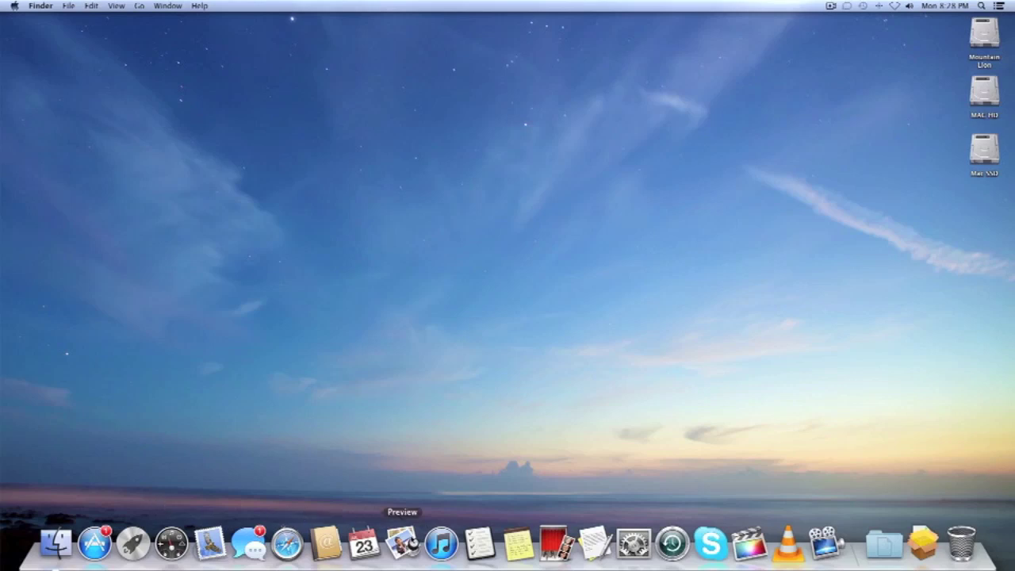
click(593, 545)
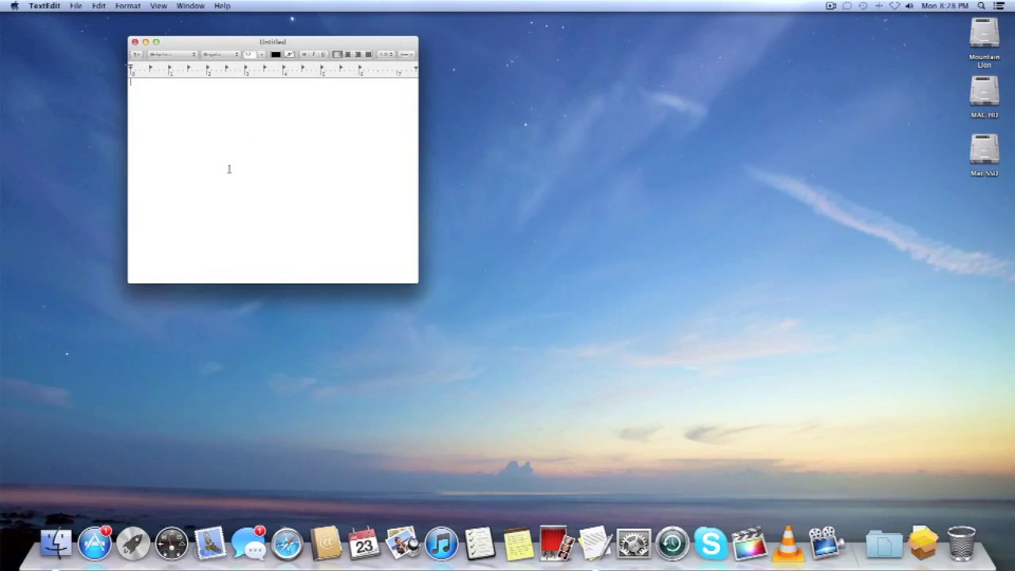
Step: Type 'apple is cool' in a new document, then bring up Option-revealed Save As and cancel it
text(apple is cool)
key(Return)
click(44, 5)
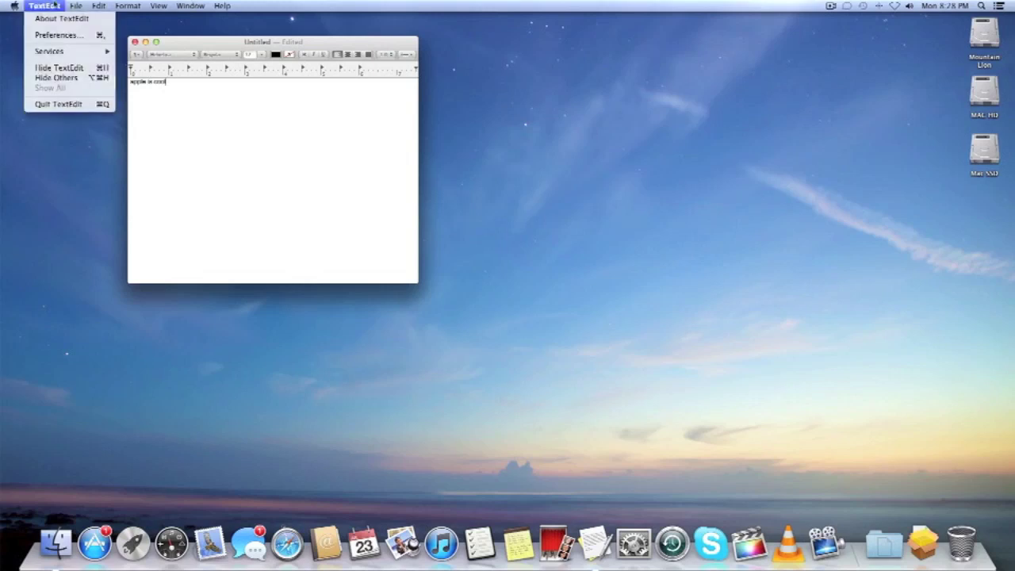
mouse_move(76, 6)
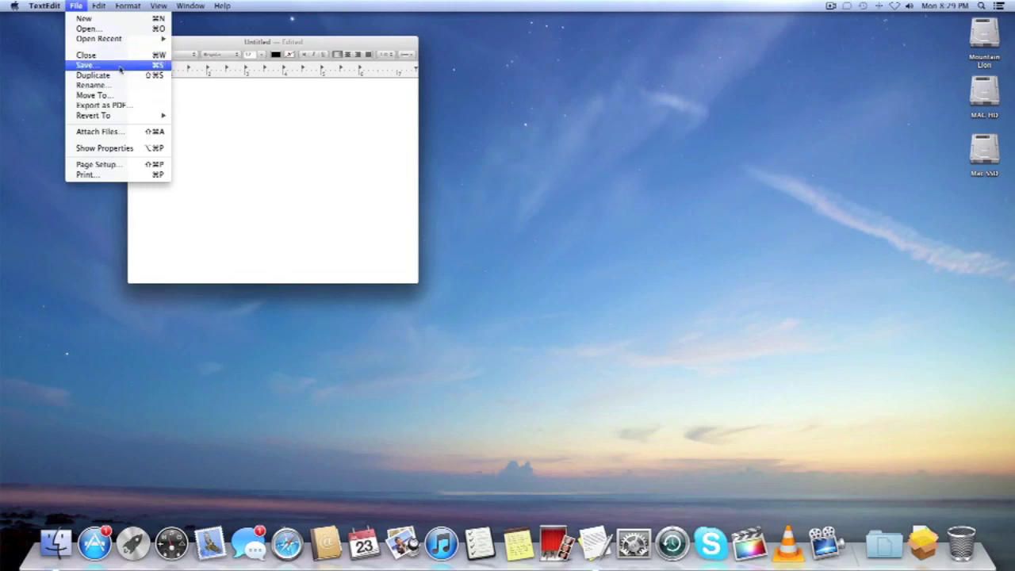
key(alt)
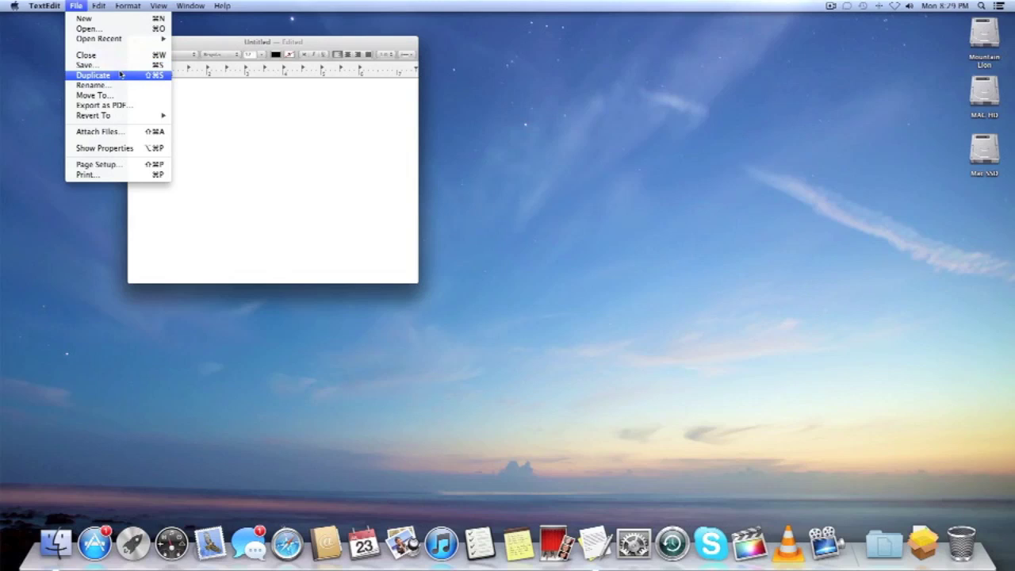
alt+click(120, 75)
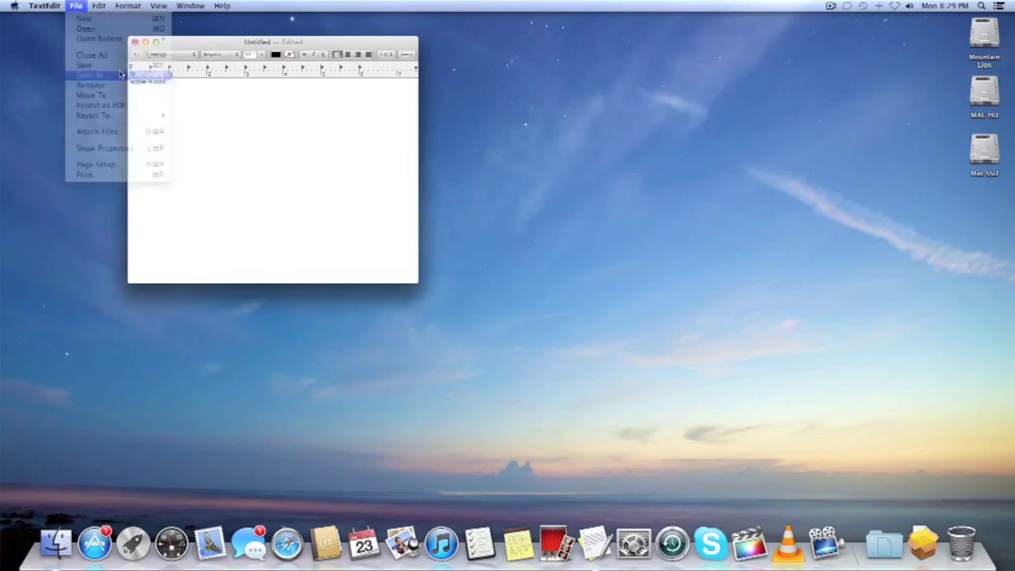
click(384, 274)
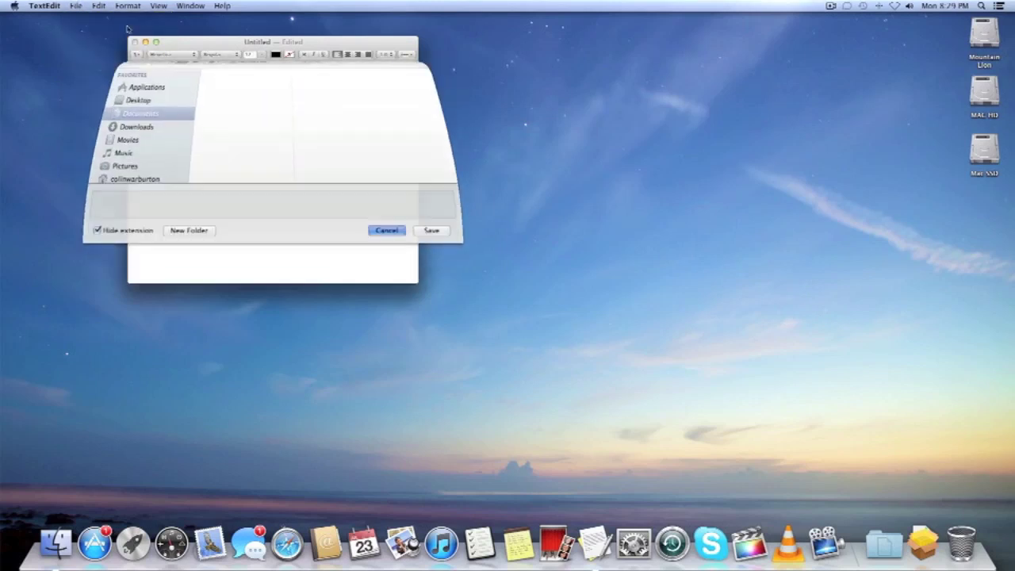
Step: Reopen Save As, check the File Format list keeping Rich Text Document, and dismiss it
click(83, 6)
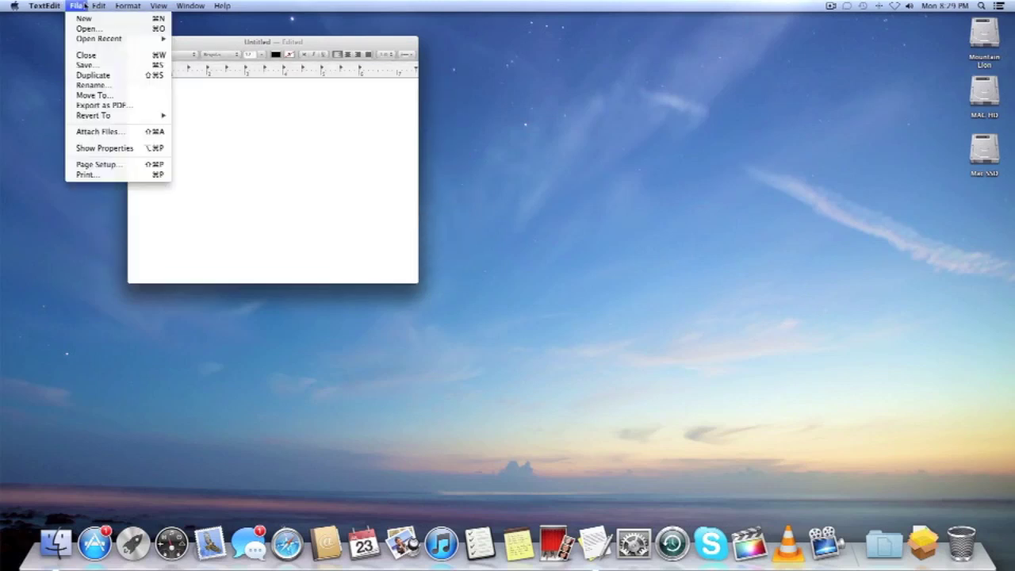
key(alt)
click(117, 74)
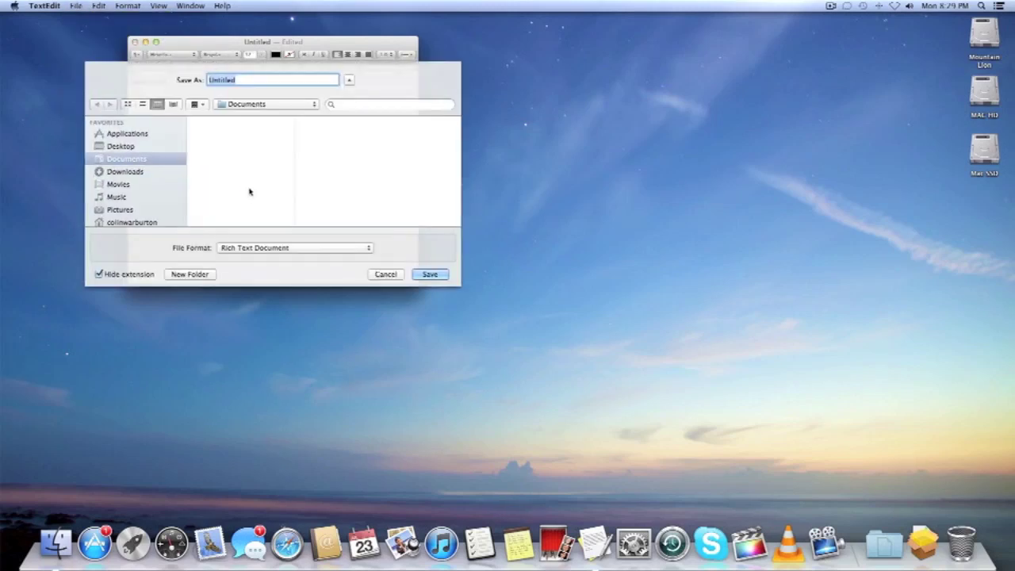
click(274, 250)
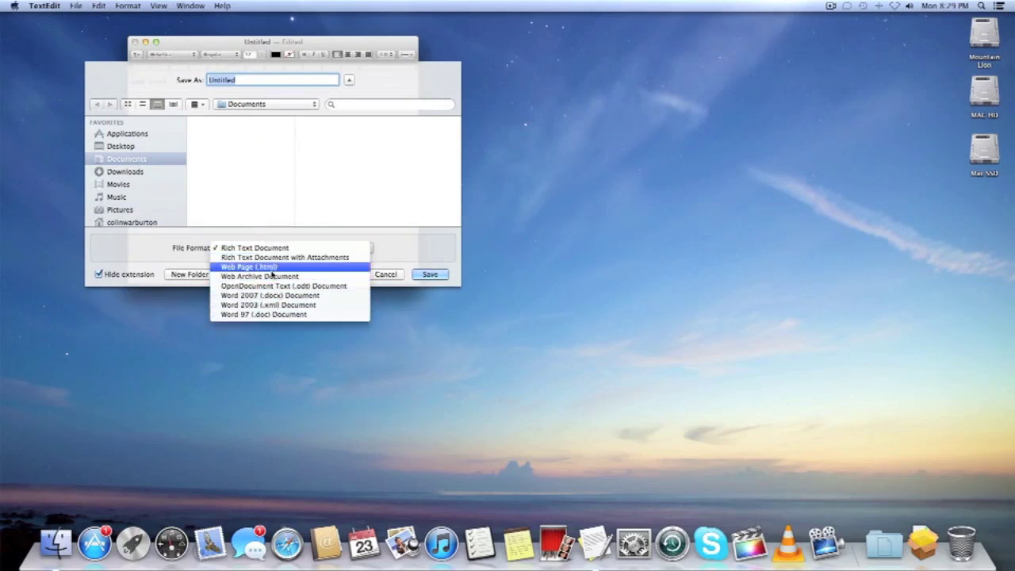
click(275, 153)
key(Escape)
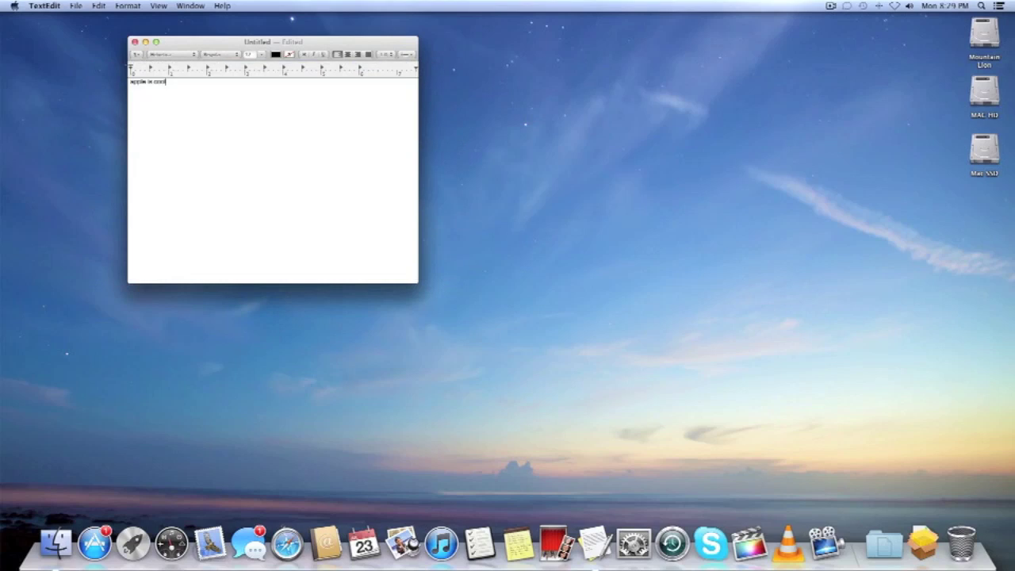
Step: Quit TextEdit without saving and open Launchpad
key(super+q)
click(241, 195)
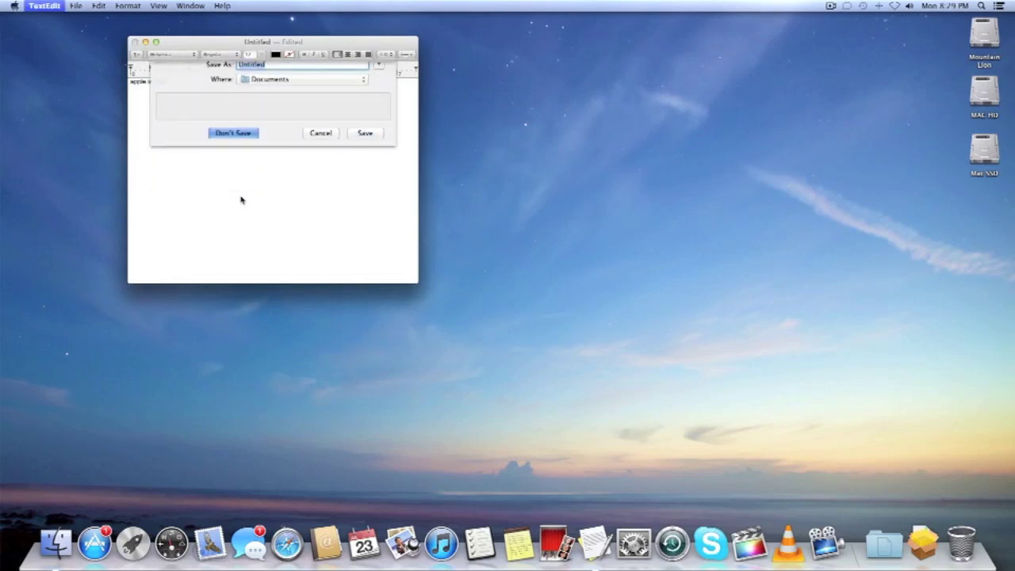
click(133, 543)
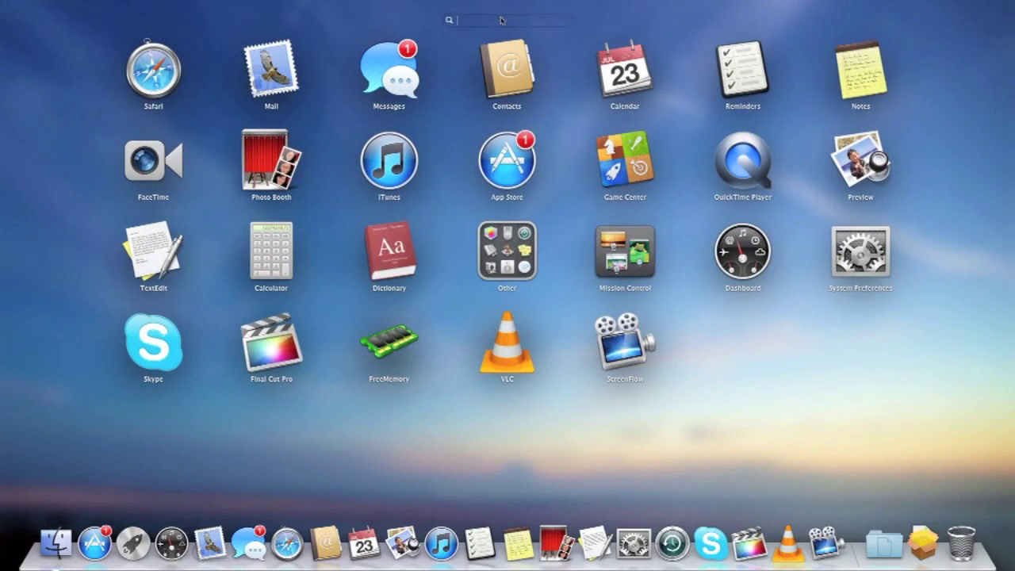
Step: Launch Mail by searching 'mail' in Launchpad, then open System Preferences and Dashboard
text(mail)
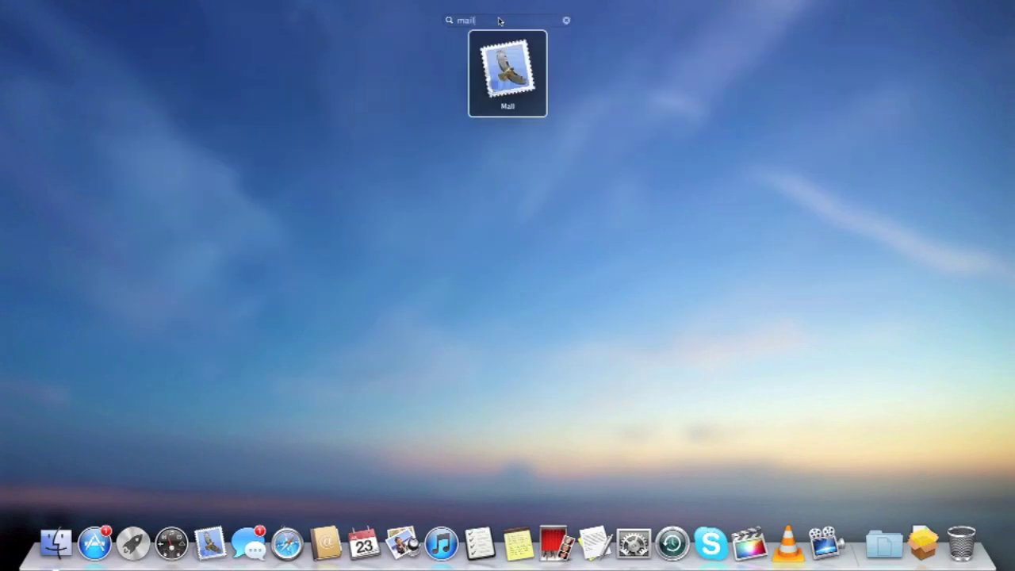
key(Return)
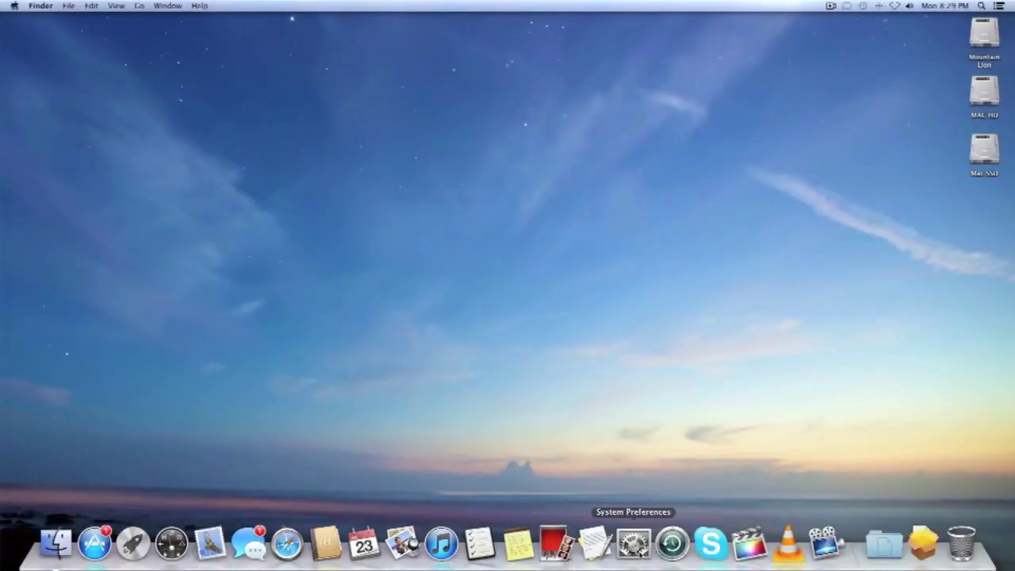
click(634, 545)
key(F12)
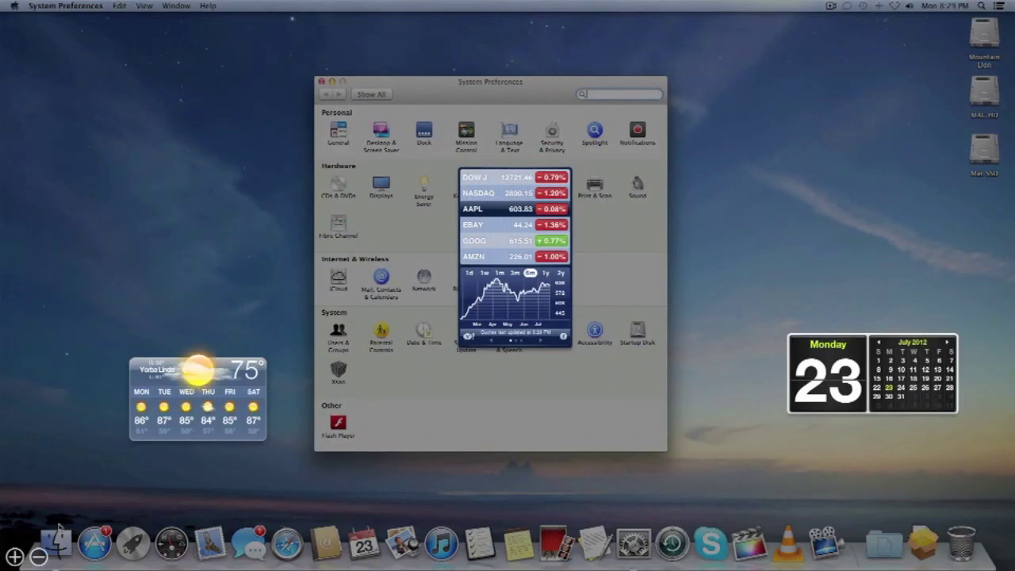
Step: Drag Calendar after Stocks in the widget browser, then exit Dashboard
click(14, 556)
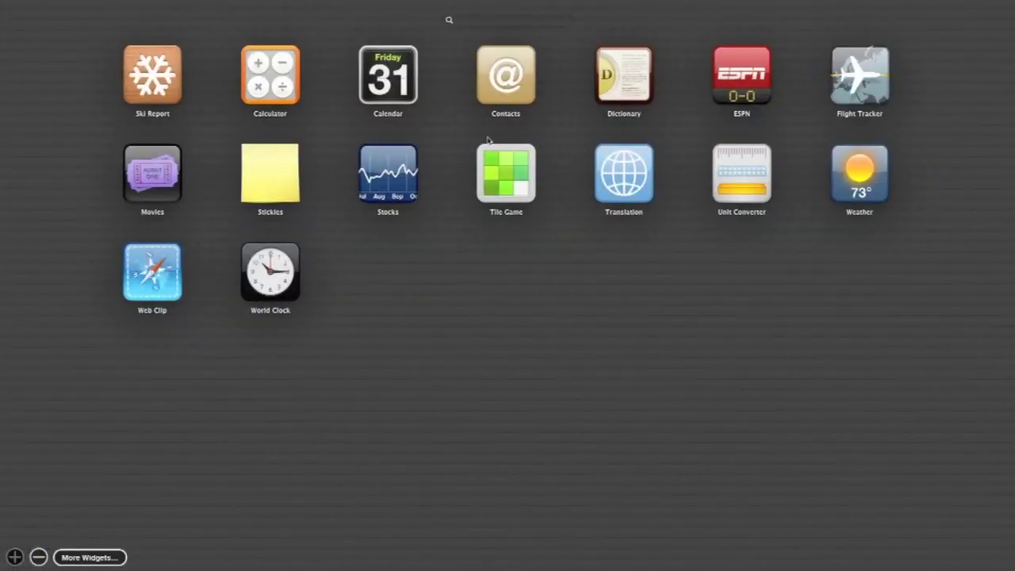
click(508, 89)
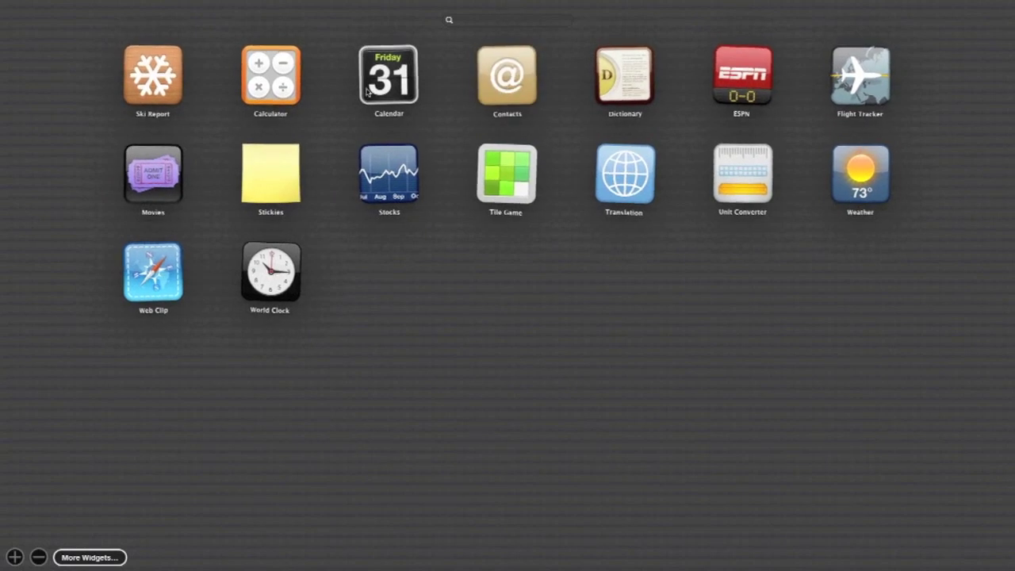
drag(368, 95, 473, 222)
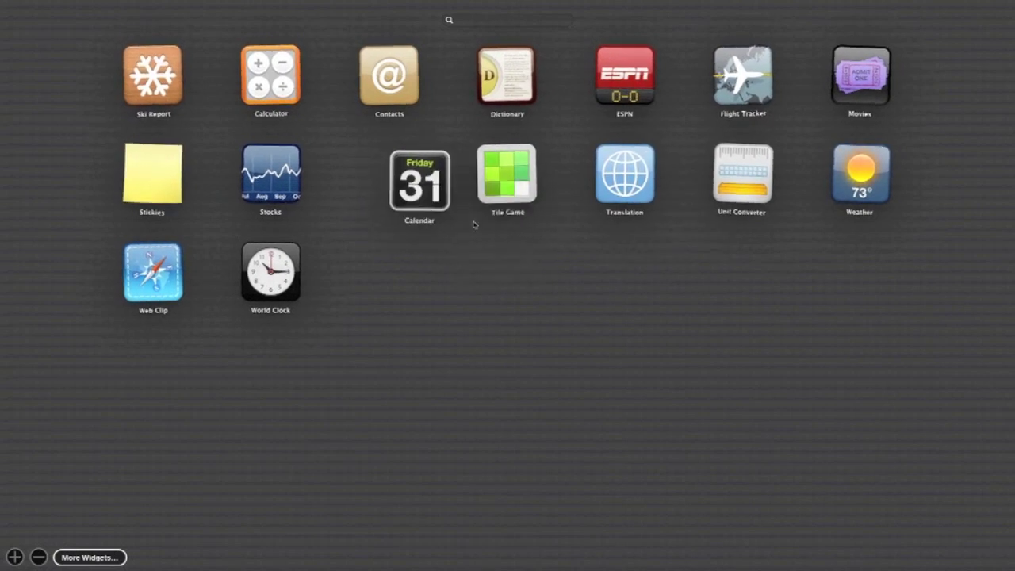
click(426, 413)
click(415, 367)
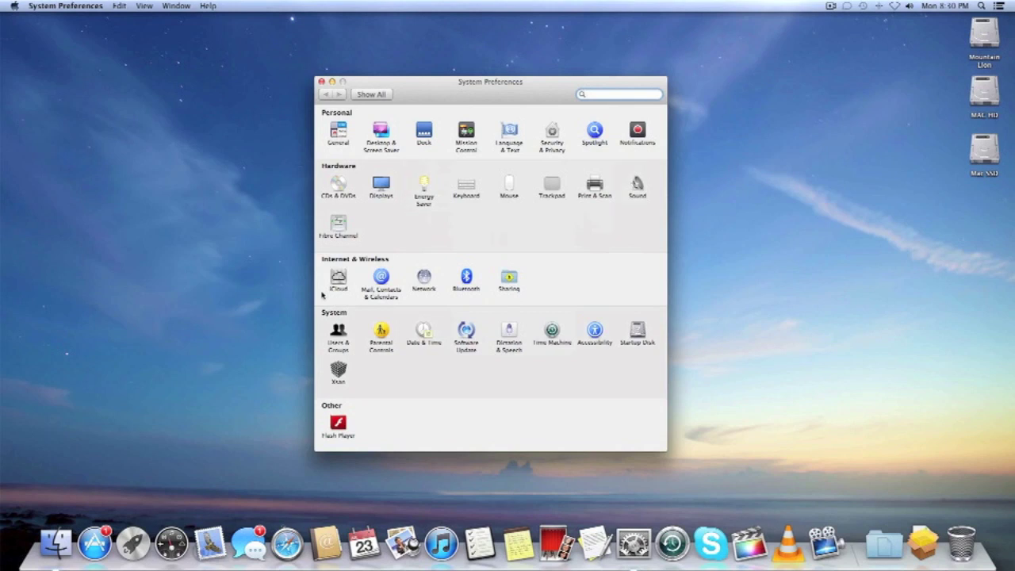
Step: Check App Store updates (a Final Cut Pro update is listed) and view Software Update settings
click(95, 543)
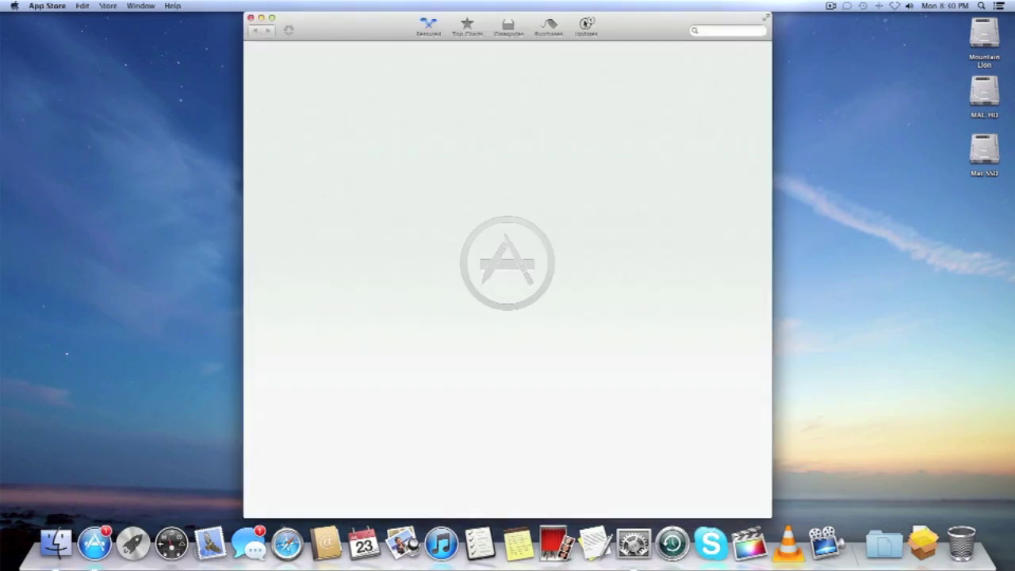
key(super+Tab)
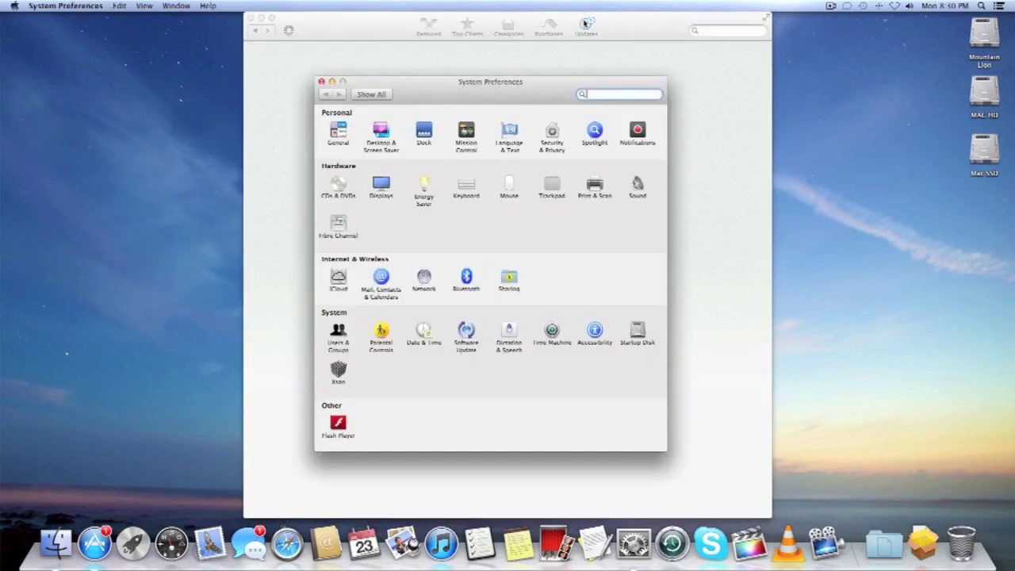
click(466, 334)
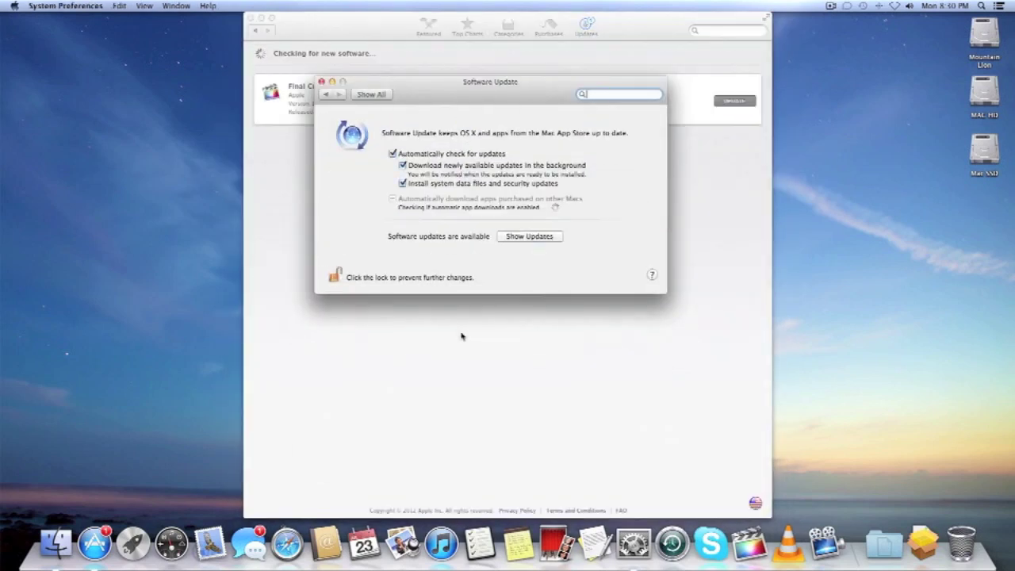
key(super+Tab)
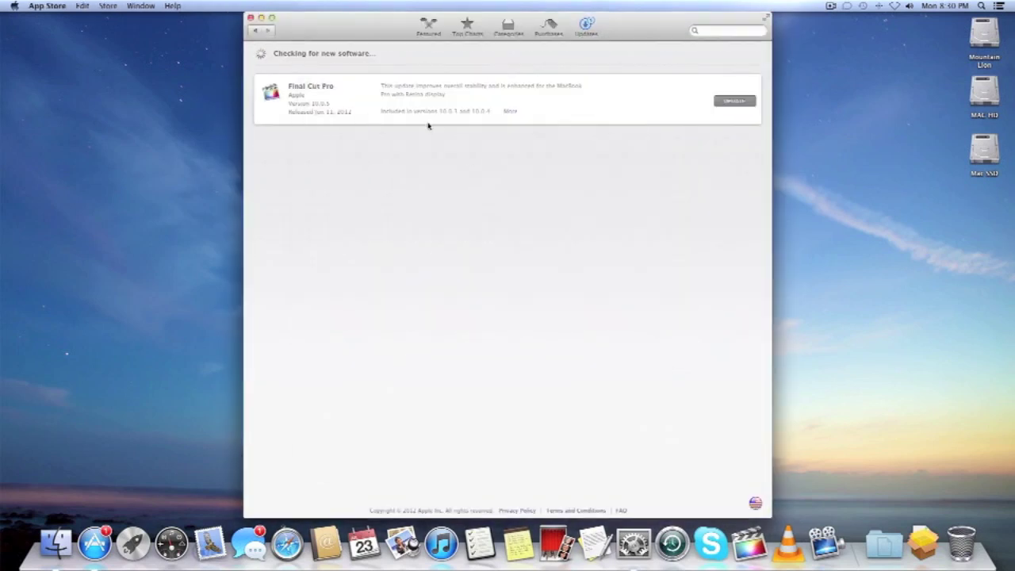
Step: Return to the full System Preferences overview and open Security & Privacy
key(super+Tab)
click(371, 95)
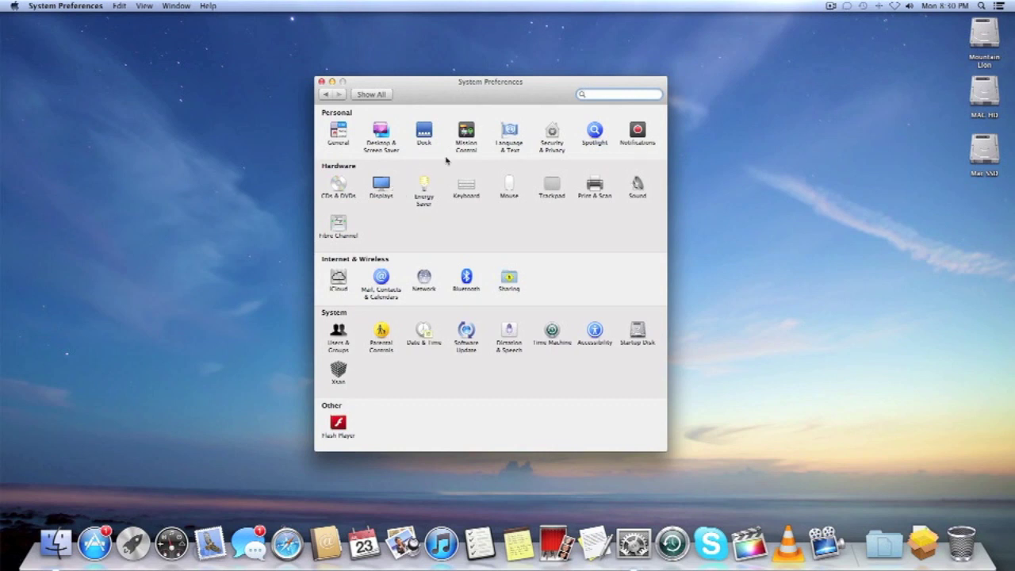
click(543, 141)
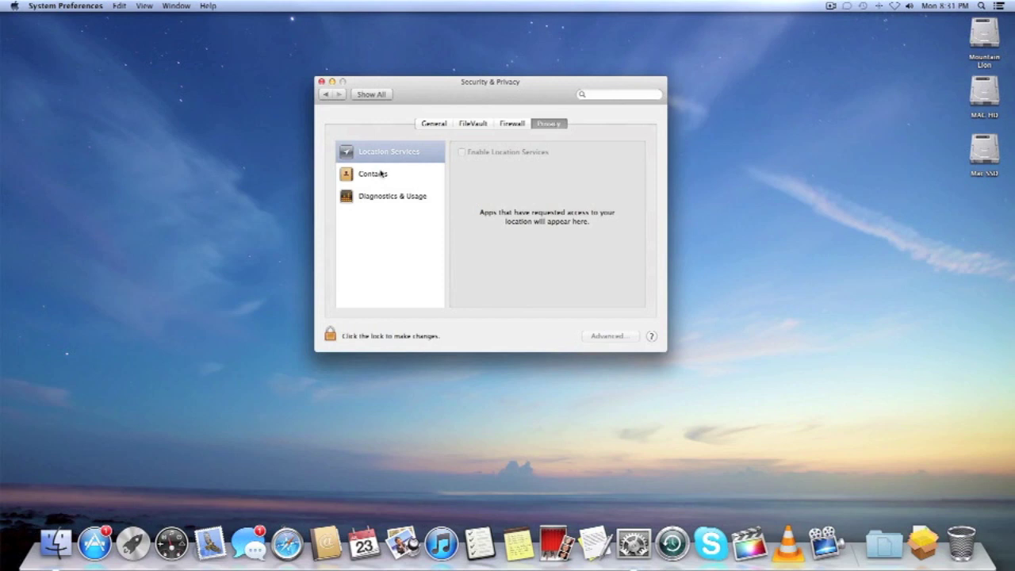
Step: Go back to all preferences and browse the iCloud settings list
click(371, 95)
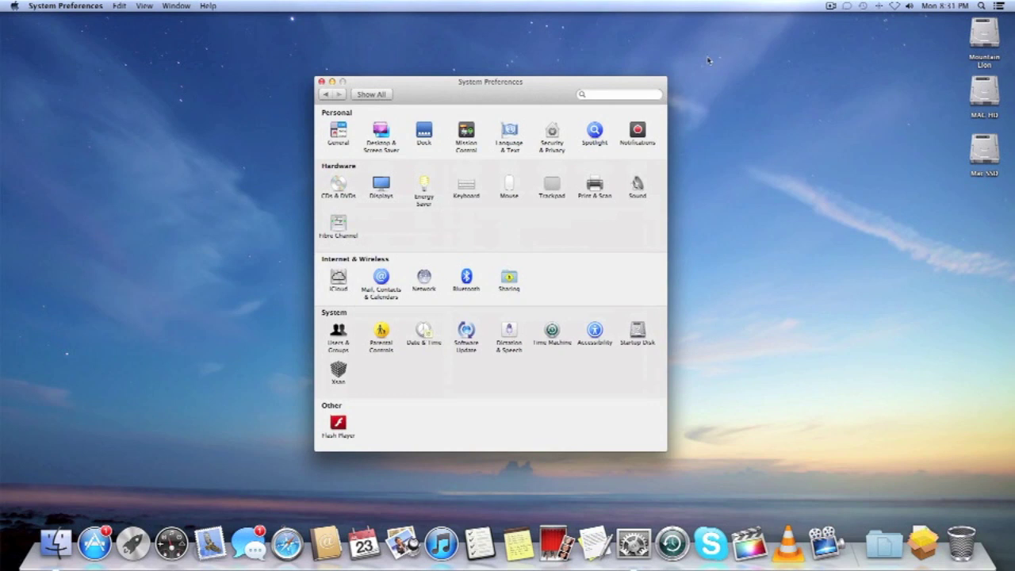
click(332, 279)
scroll(504, 161, down, 2)
scroll(505, 161, up, 2)
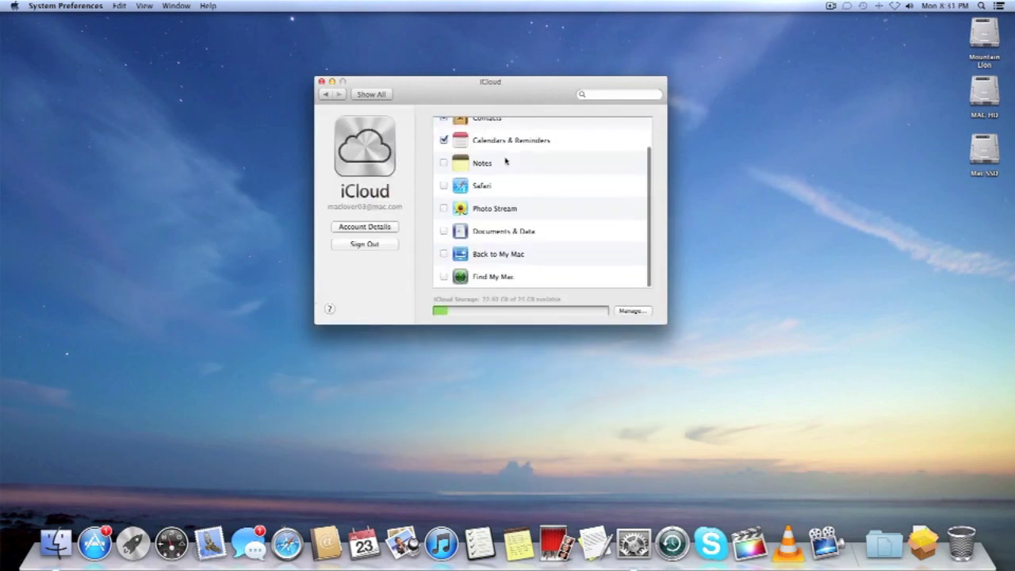
scroll(505, 161, down, 2)
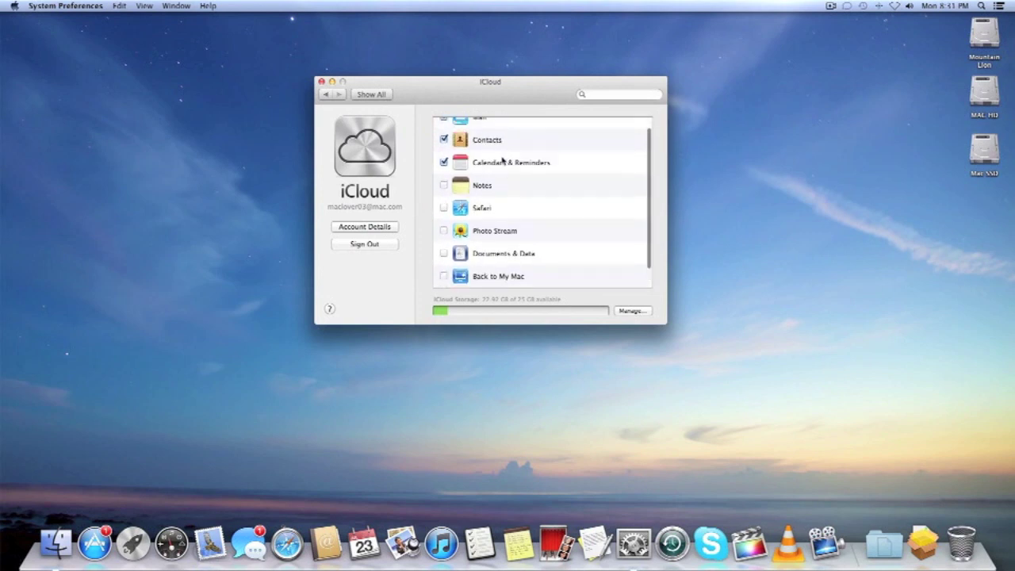
scroll(505, 161, up, 2)
scroll(491, 159, down, 2)
scroll(491, 159, up, 2)
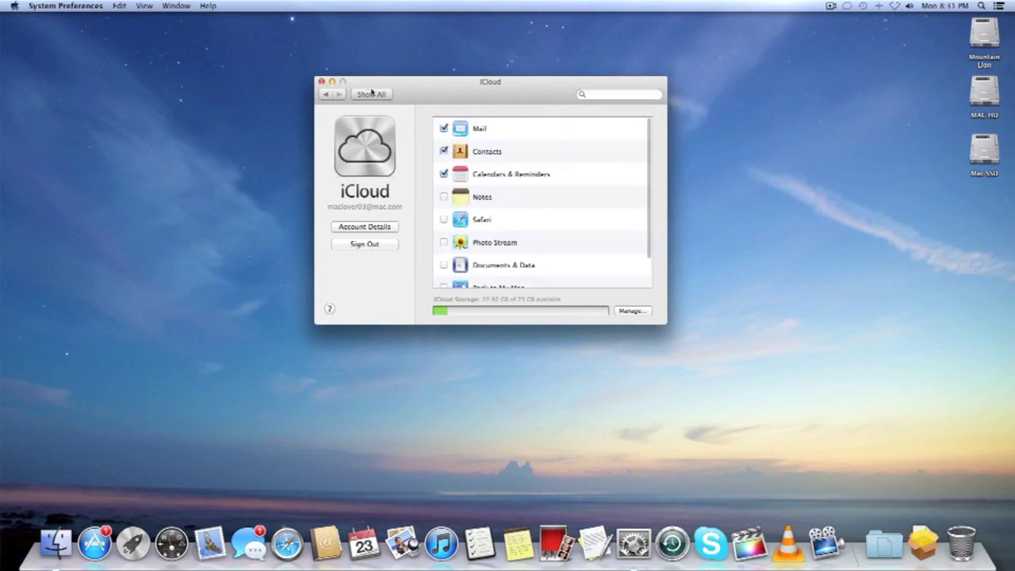
Step: Look over Users & Groups, including its Login Items tab, then return to all preferences
click(370, 94)
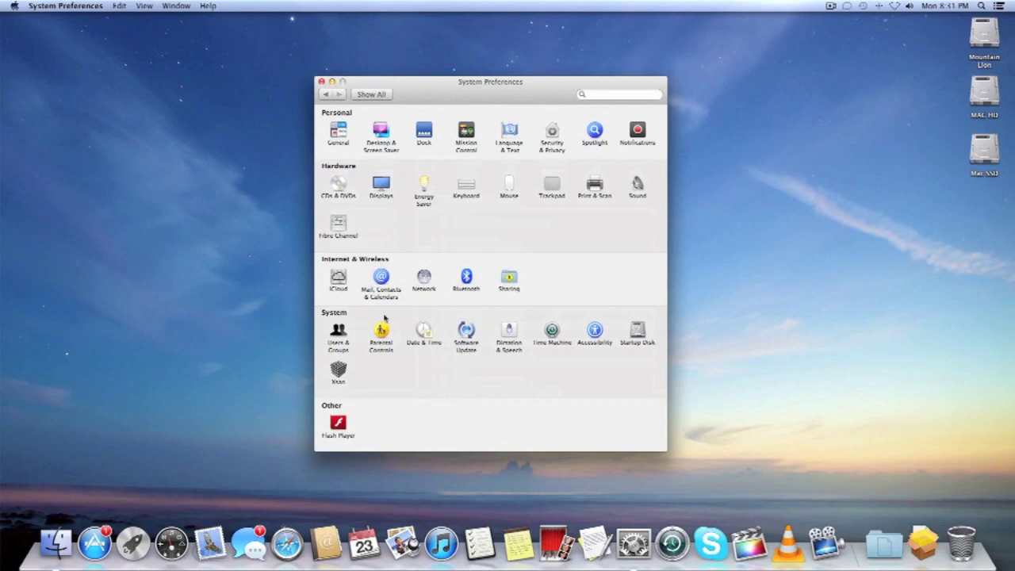
click(341, 330)
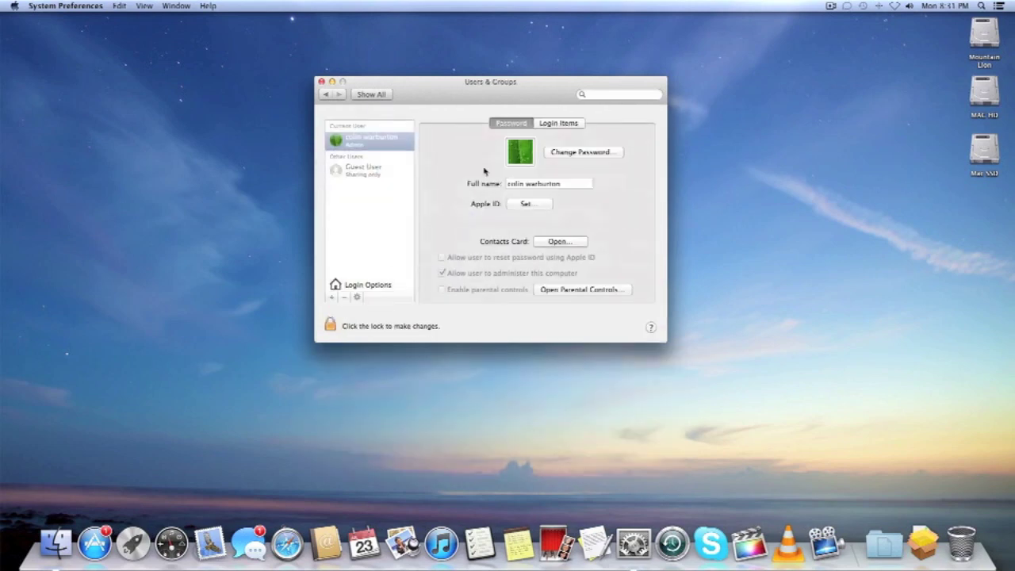
click(549, 126)
click(499, 125)
click(382, 95)
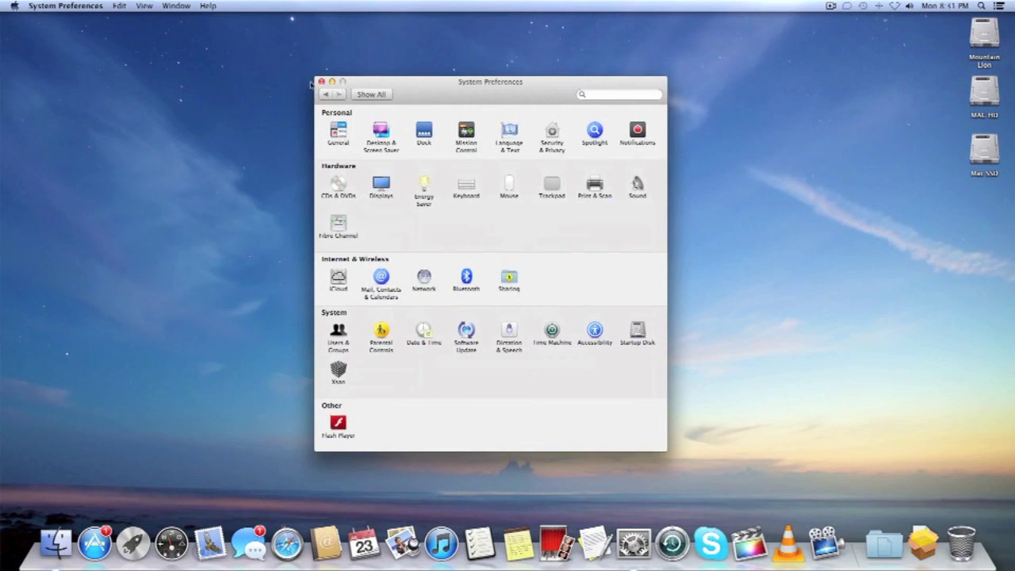
Step: Close System Preferences, browse Contacts, then quit Contacts
click(321, 83)
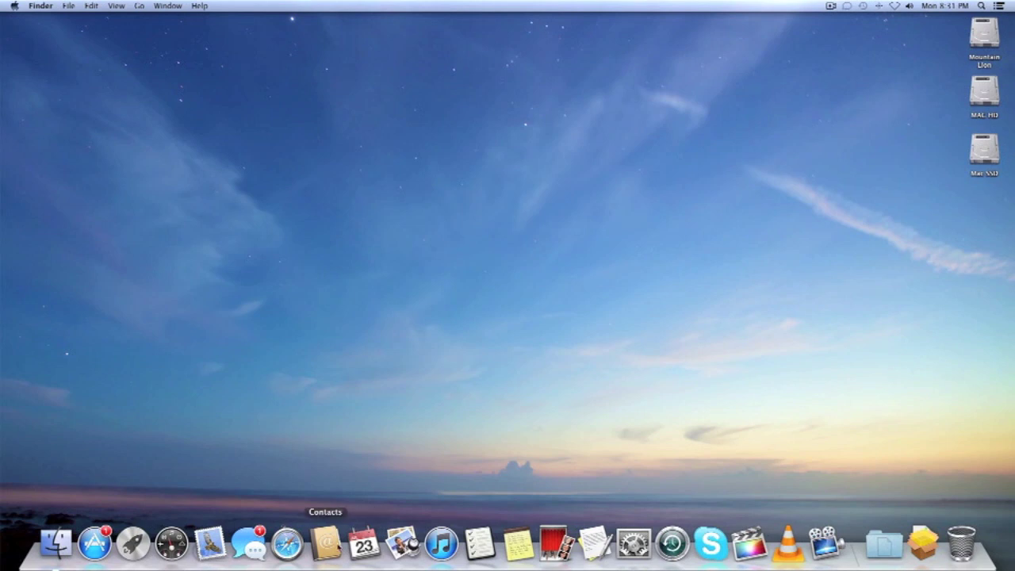
click(325, 543)
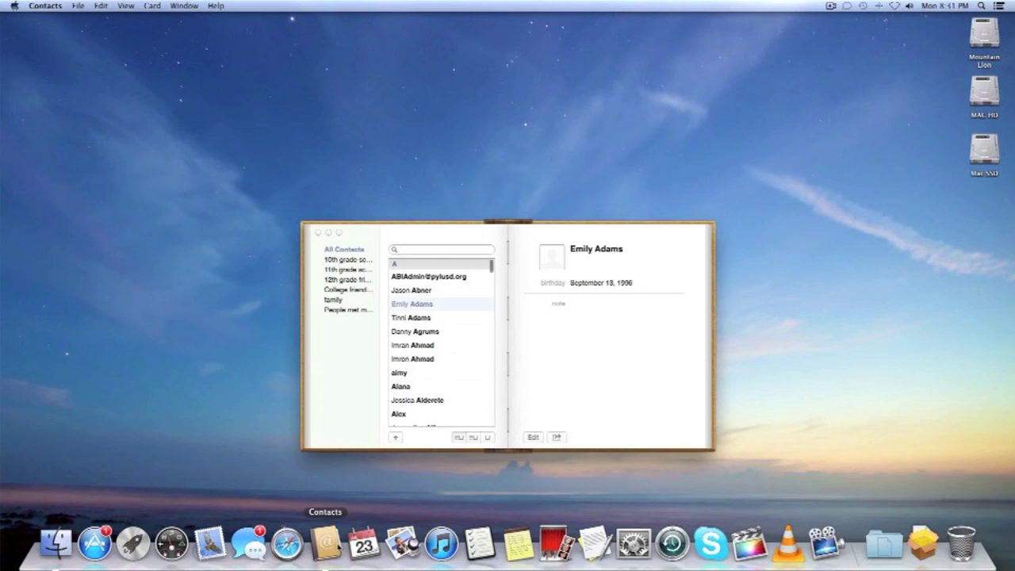
scroll(443, 297, down, 15)
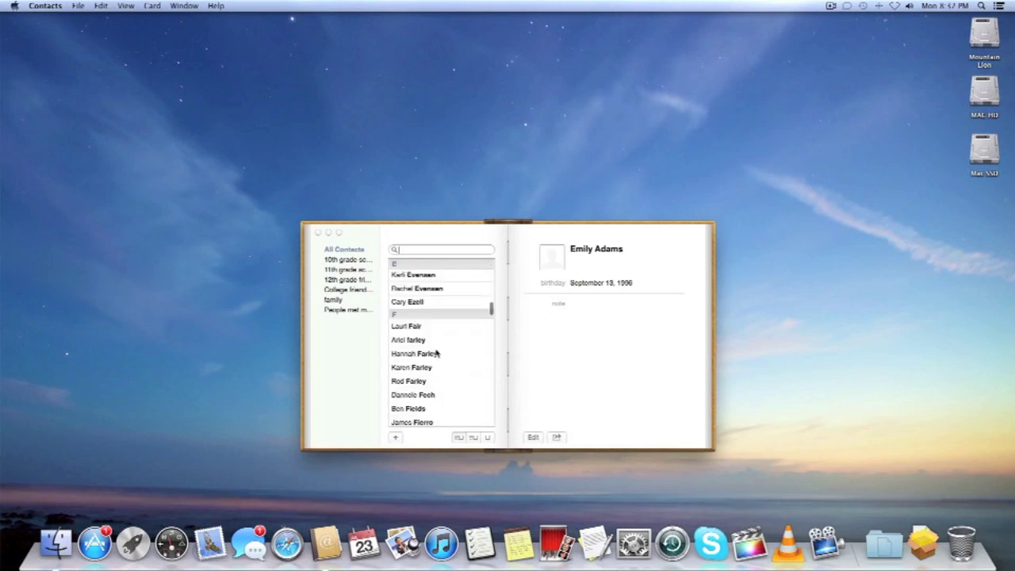
key(super+q)
Step: View July 2012 in Calendar's Month view, then quit Calendar
click(364, 543)
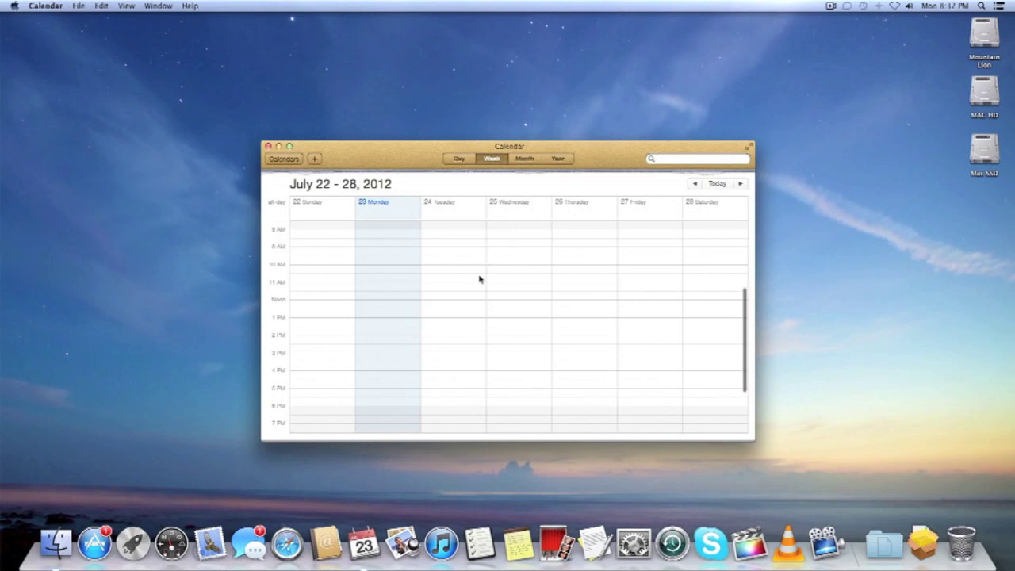
click(524, 158)
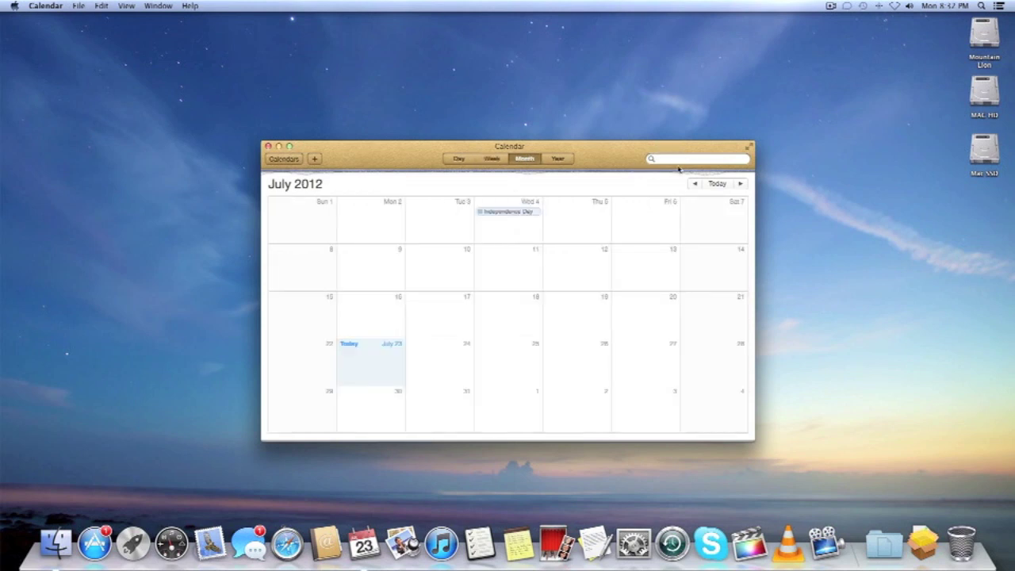
key(super+q)
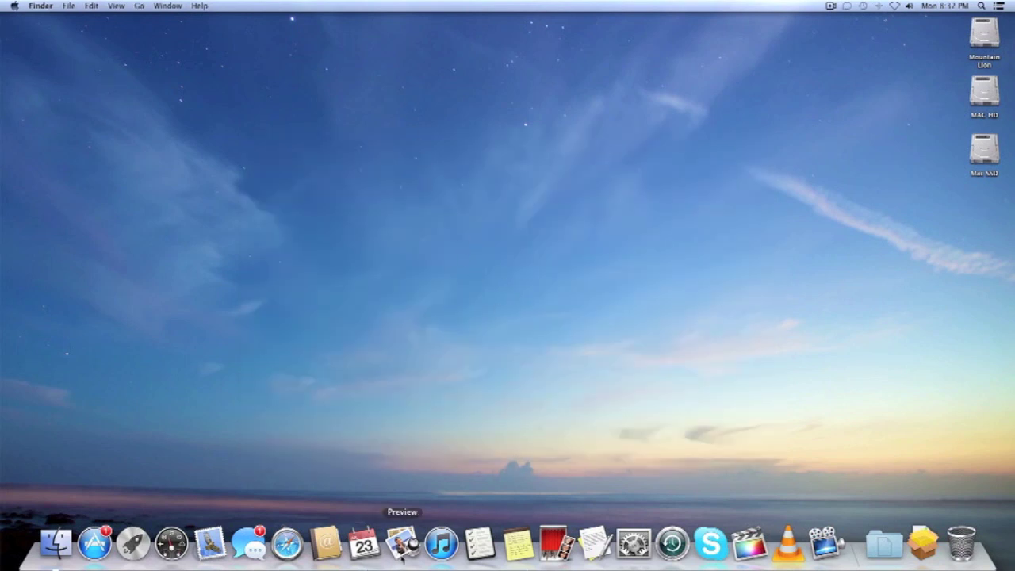
Step: Launch Preview from the Dock and quit it from the Preview menu
click(402, 547)
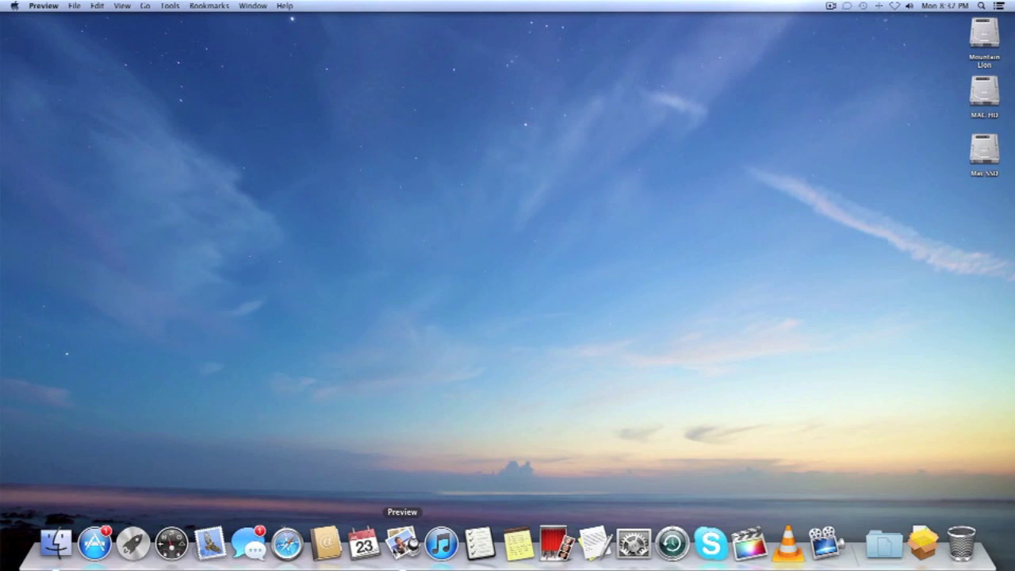
click(46, 6)
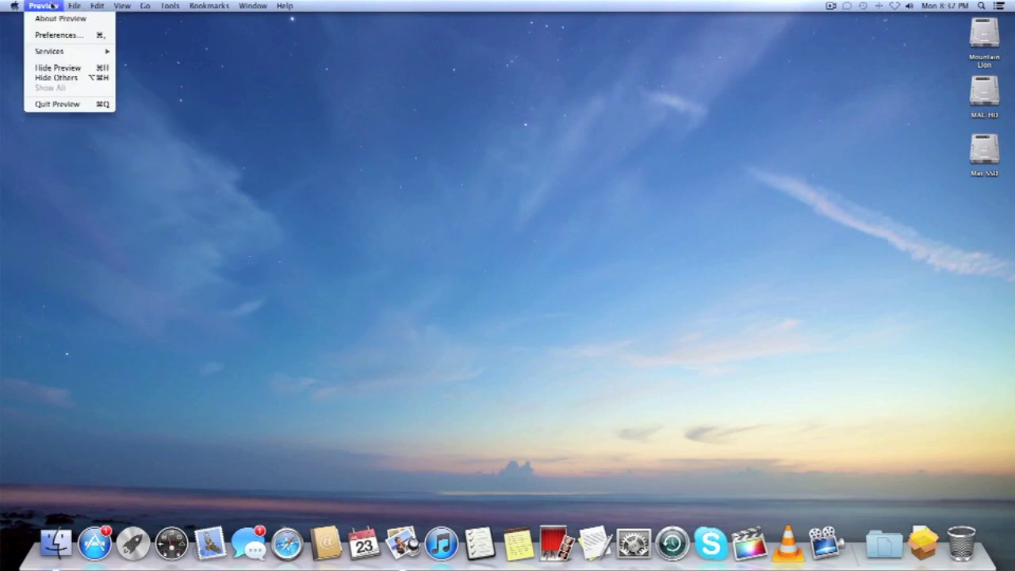
click(94, 103)
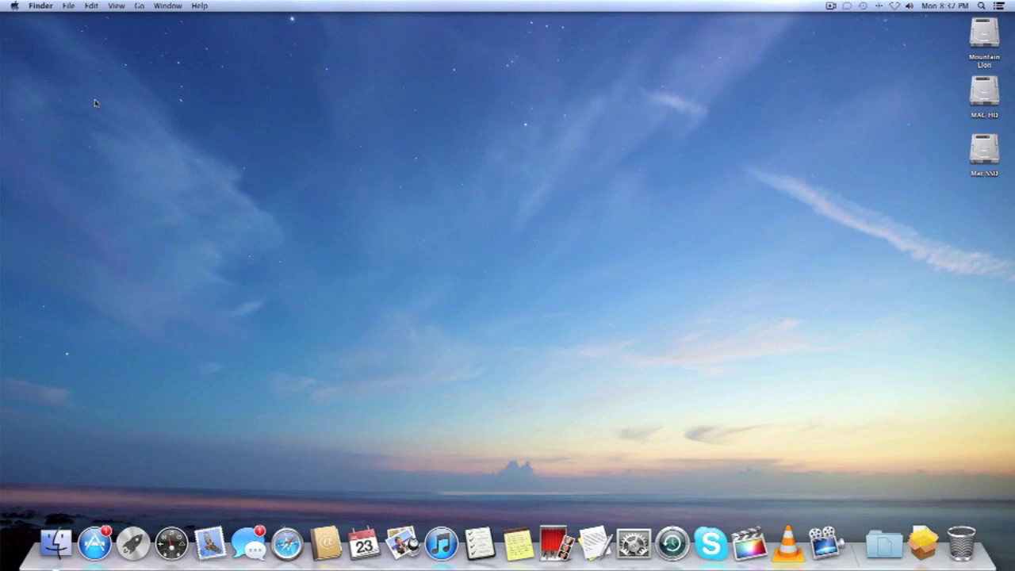
Step: Launch Safari from the Dock, showing its Top Sites page
click(287, 545)
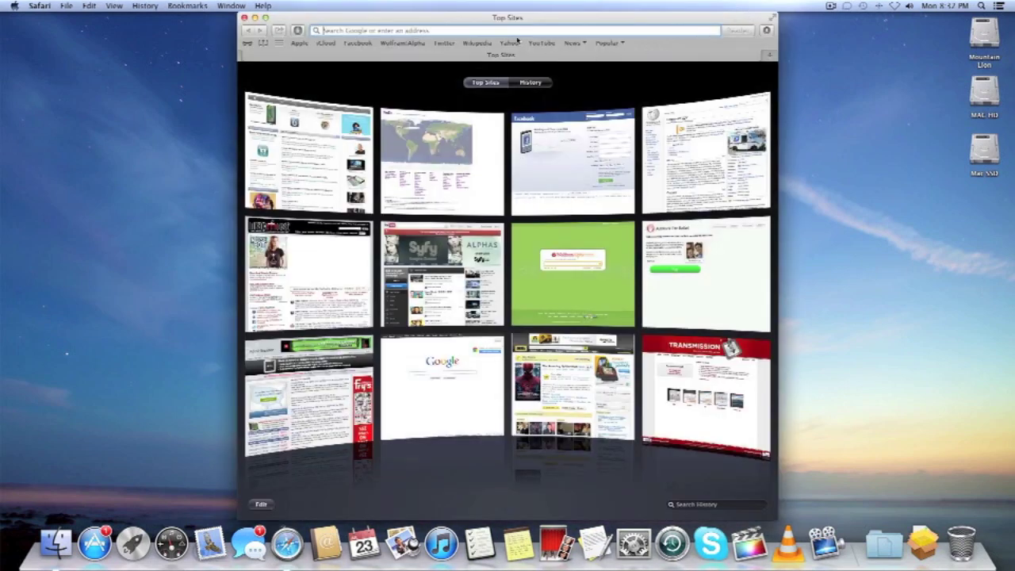
Step: Search Safari's address bar for 'mountain lion requirements'
text(monu)
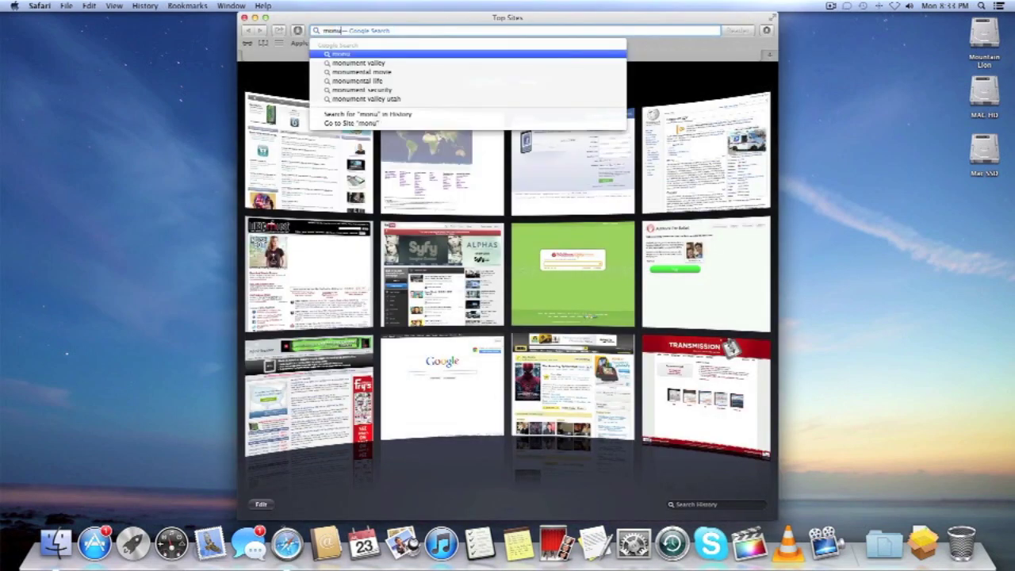
key(BackSpace)
key(BackSpace)
text(untain lion )
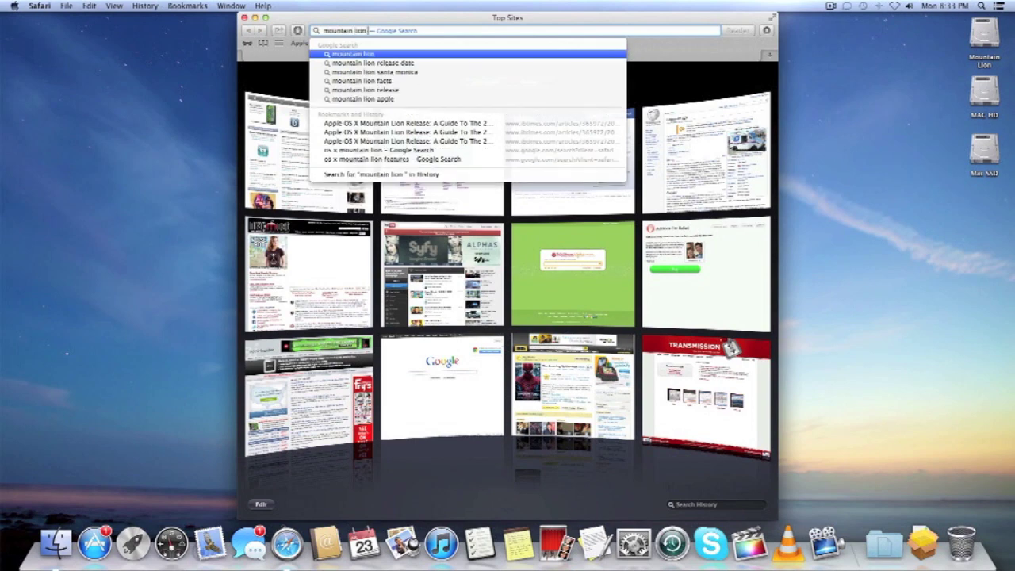
text(re)
key(Down)
key(Down)
key(Down)
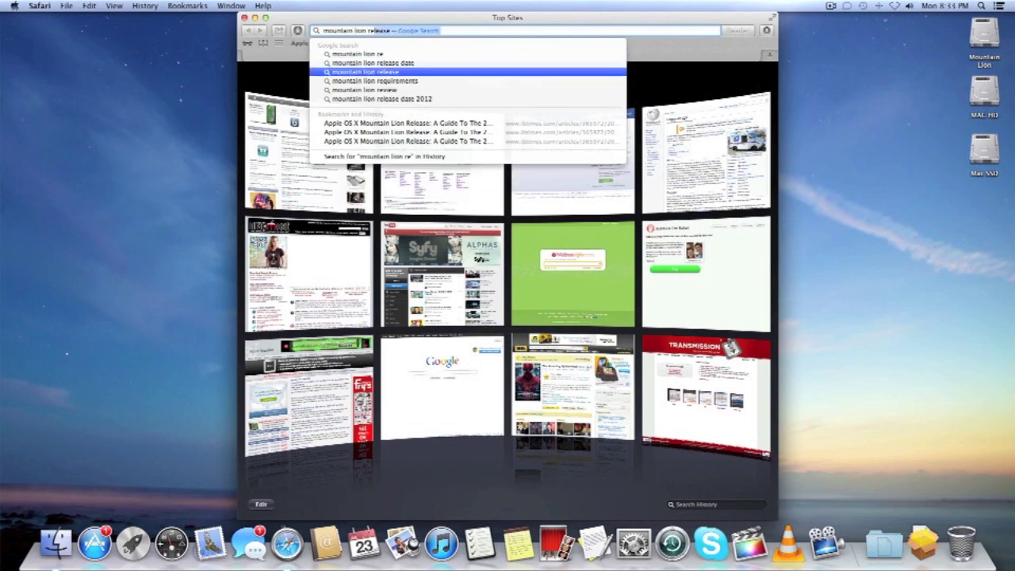
key(Return)
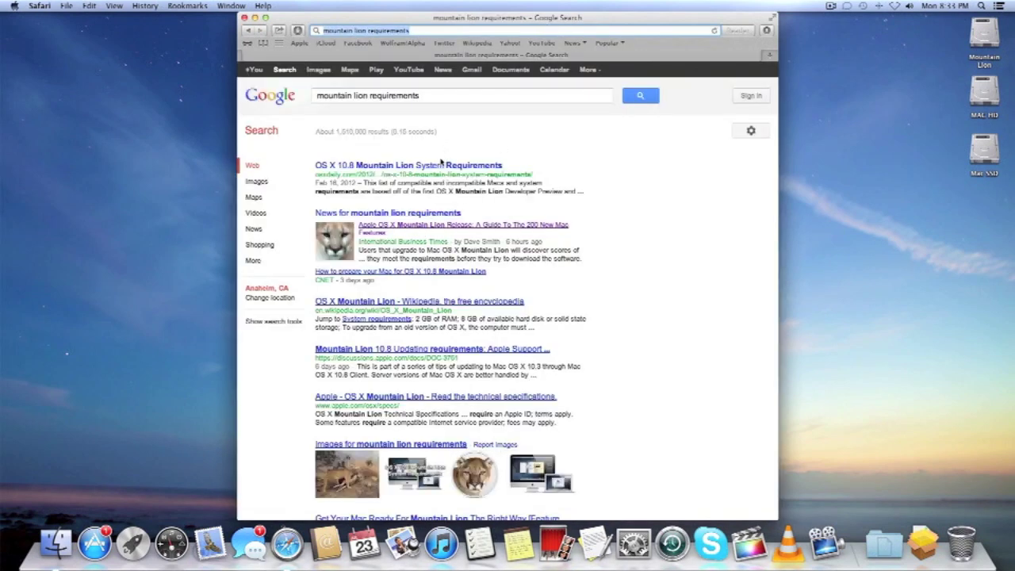
Step: Open the OSXDaily requirements article and highlight the 64-Bit Intel Core 2 Duo requirement
click(441, 164)
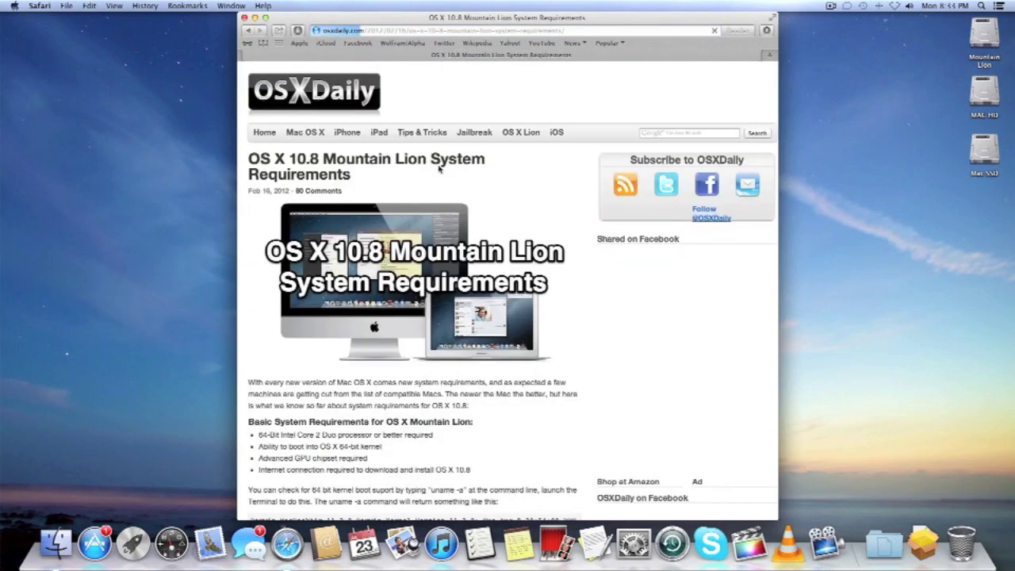
scroll(363, 214, down, 8)
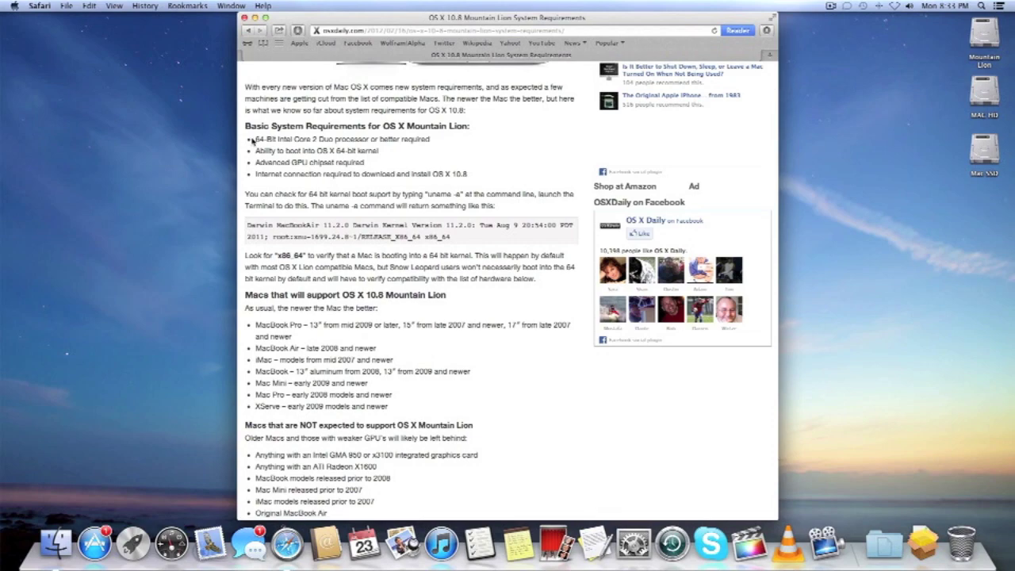
drag(252, 139, 434, 136)
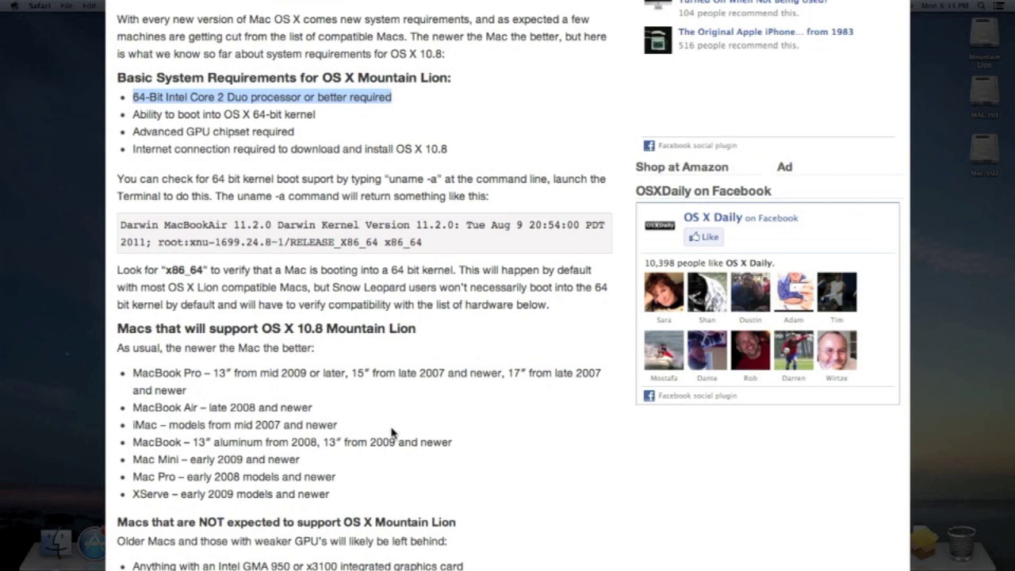
Step: Scroll through the supported and unsupported Mac lists and select part of the unsupported list
scroll(389, 432, down, 3)
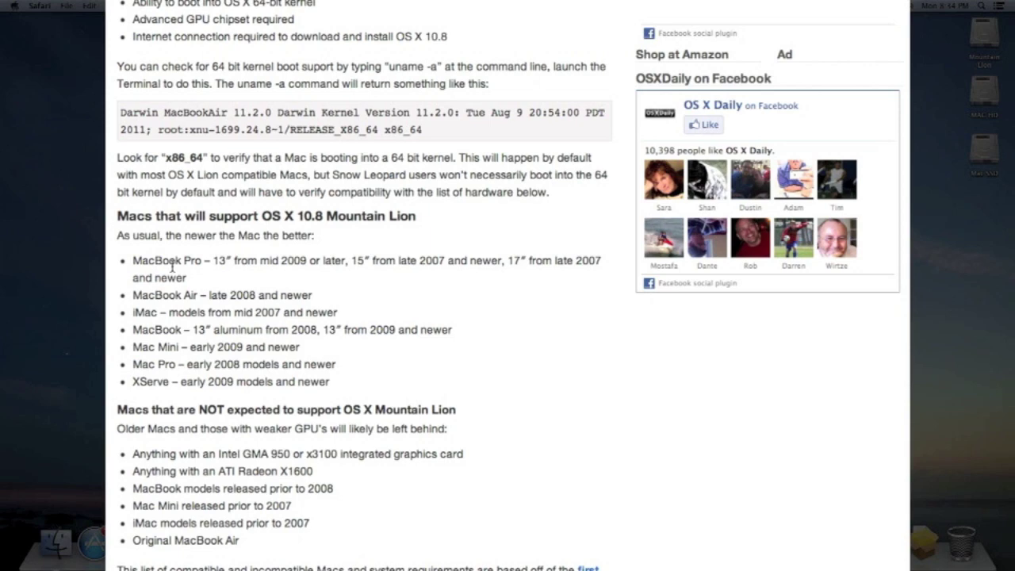
scroll(172, 266, down, 5)
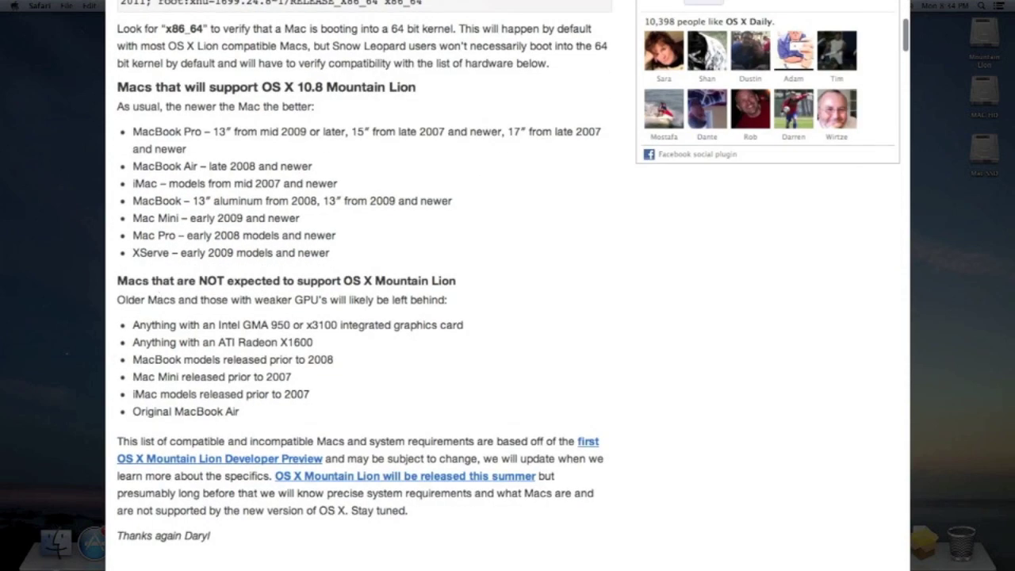
drag(133, 325, 294, 423)
Step: Clear the page selection, scroll back to the top, and quit Safari
click(298, 424)
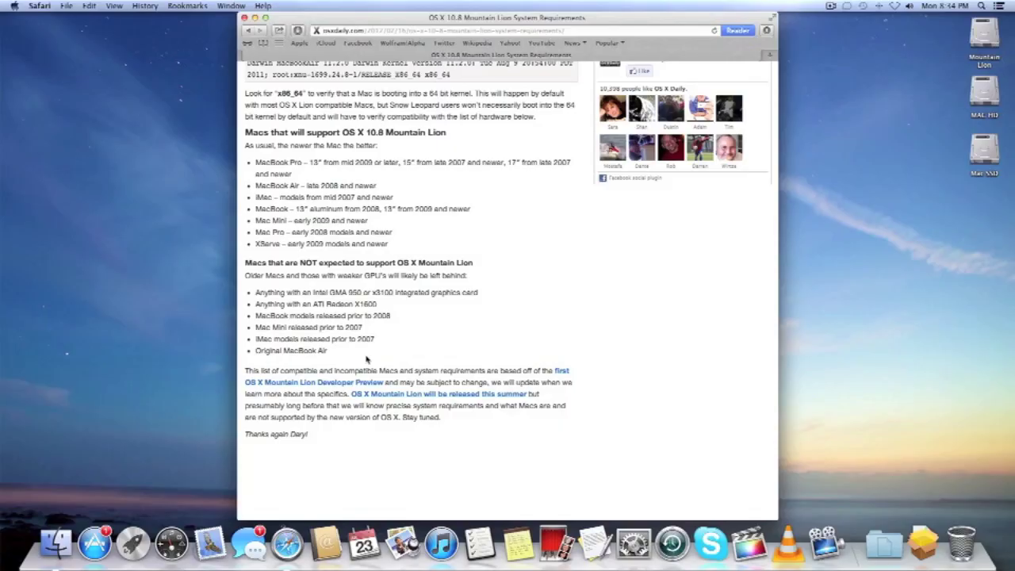
scroll(364, 360, up, 15)
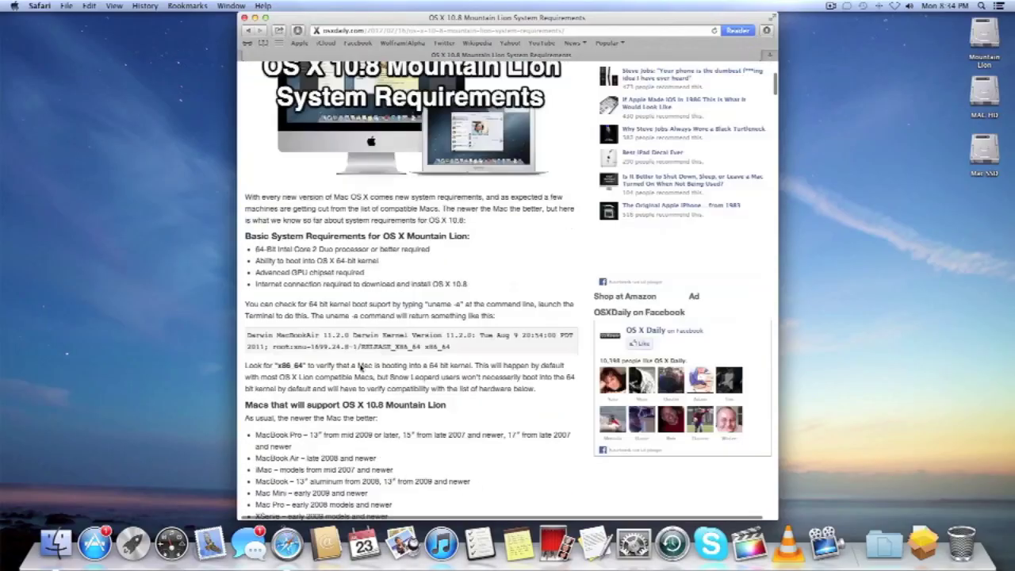
click(40, 6)
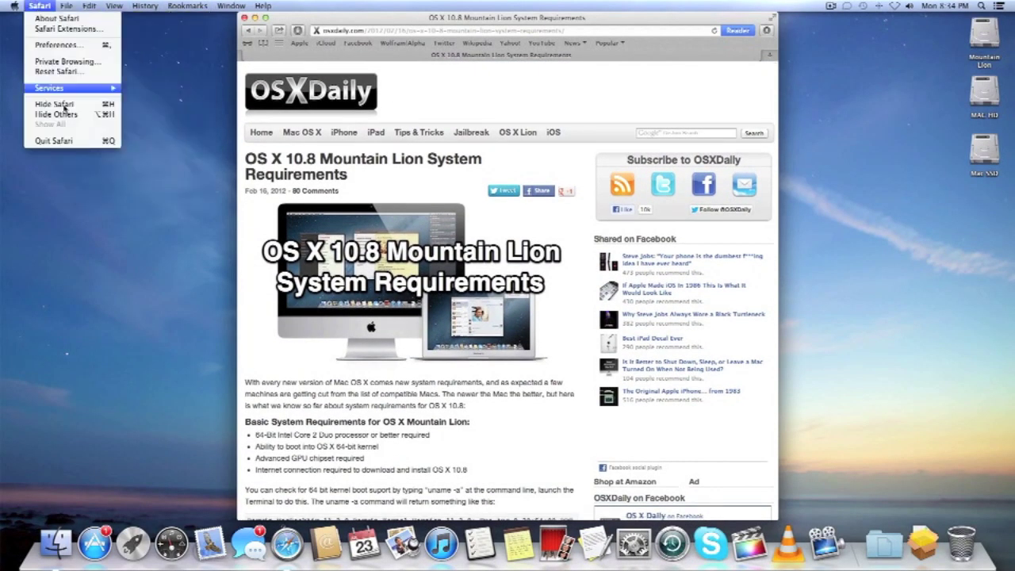
click(92, 144)
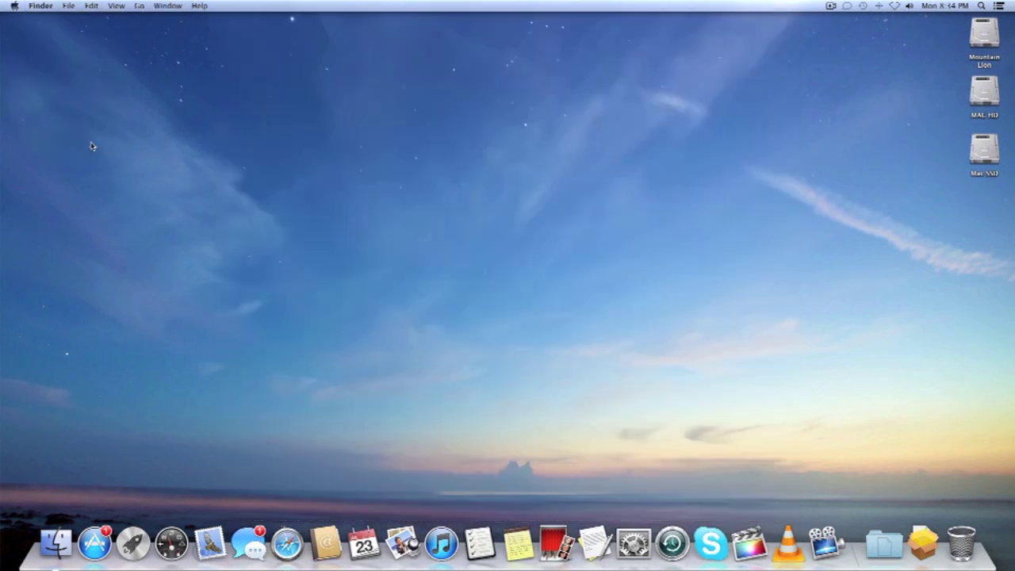